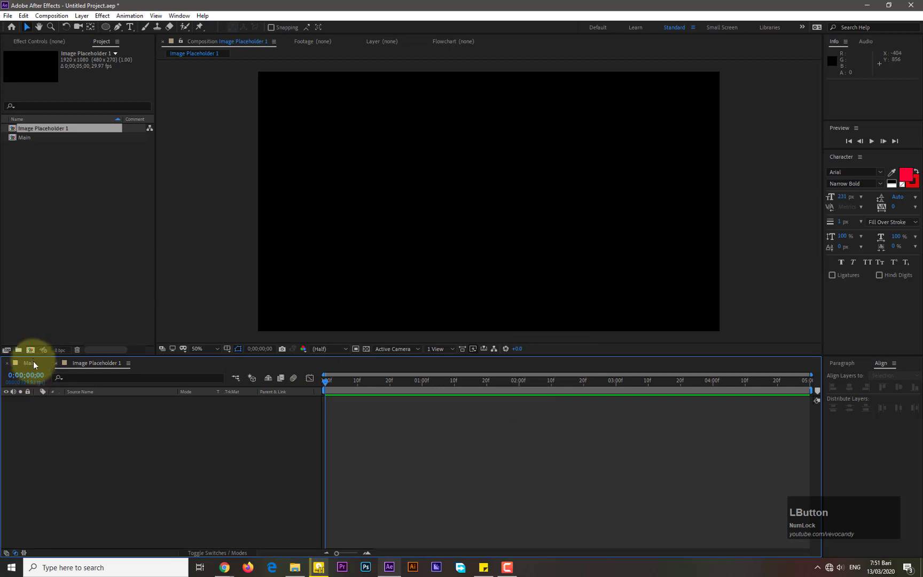
Create a new composition named "Image Placeholder 2" with the HDTV 1080 29.97 preset and a five-second duration.
left_click(29, 350)
type("I")
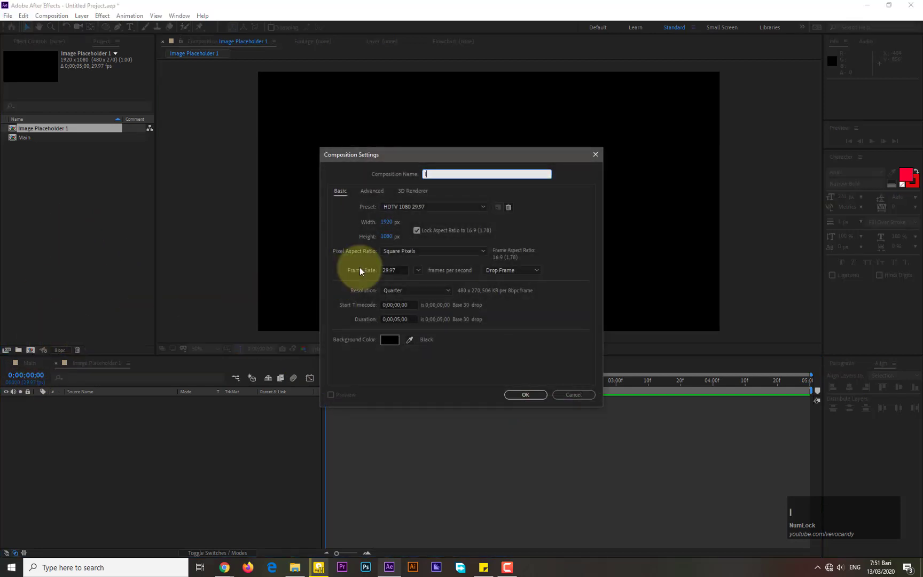
type("mage Placeholder 2")
left_click(527, 394)
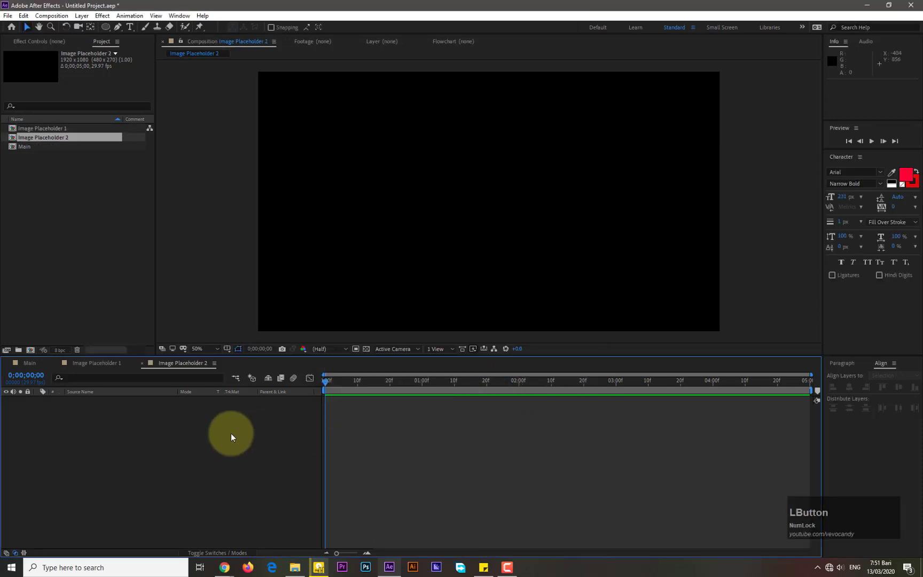
Add the Image Placeholder 1 and Image Placeholder 2 compositions as layers in the Main composition, with Placeholder 1 above Placeholder 2.
left_click(75, 252)
left_click(27, 366)
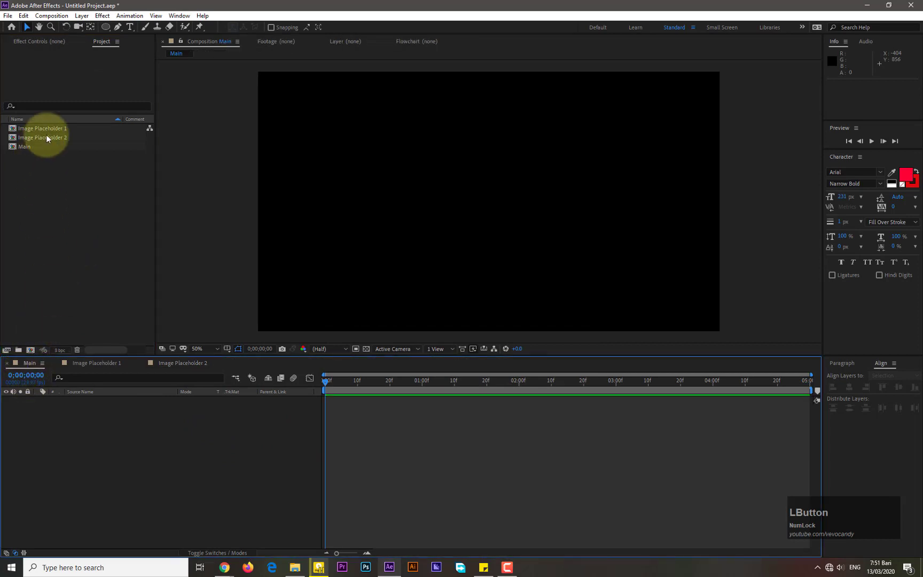
left_click_drag(43, 129, 67, 405)
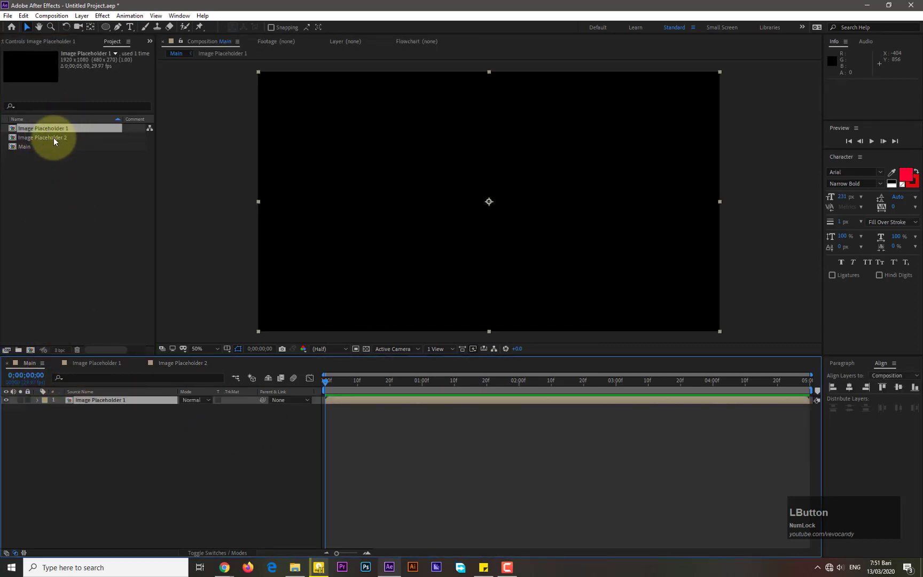
left_click_drag(54, 137, 80, 451)
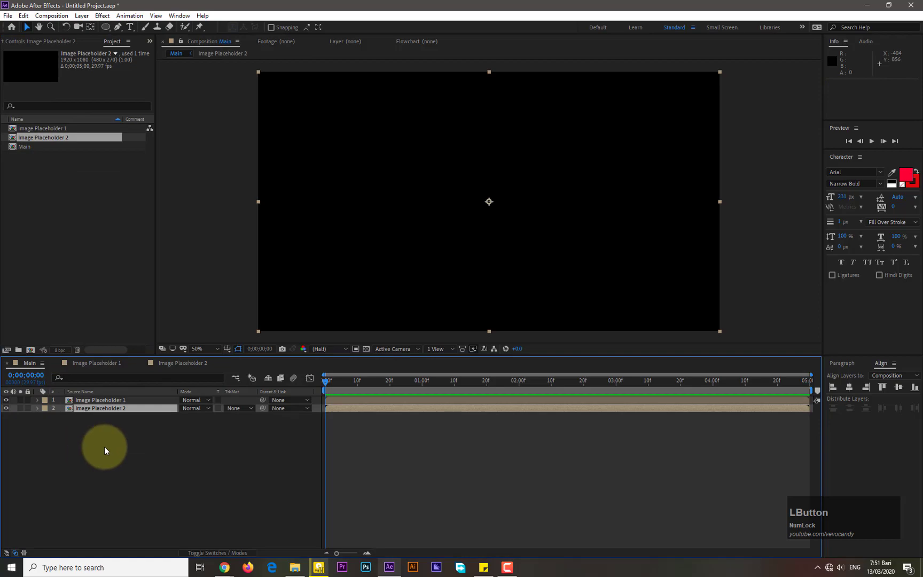
Import 1317339.jpg and the bmw_headlights_car_124112_1920x1200.jpg picture from the Wallpaper folder into the project.
left_click(296, 567)
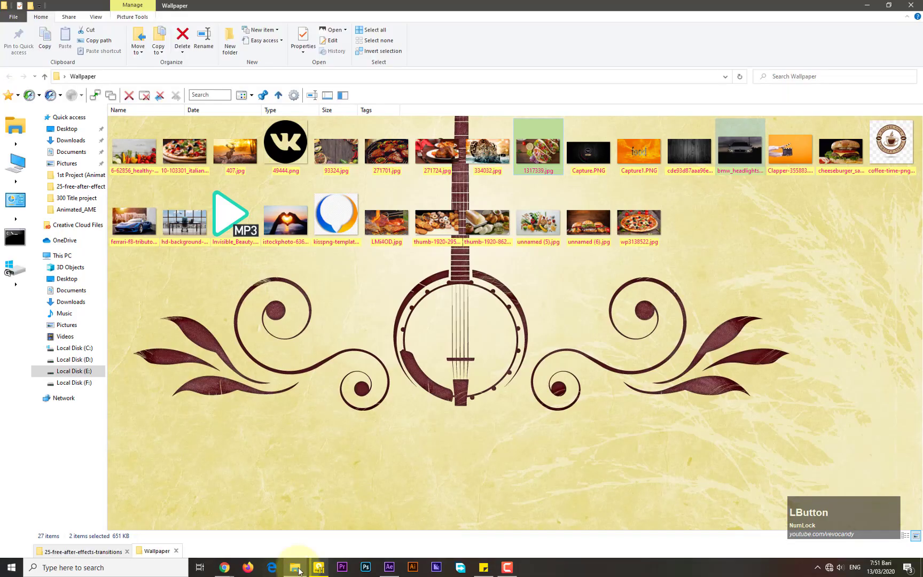
left_click(706, 293)
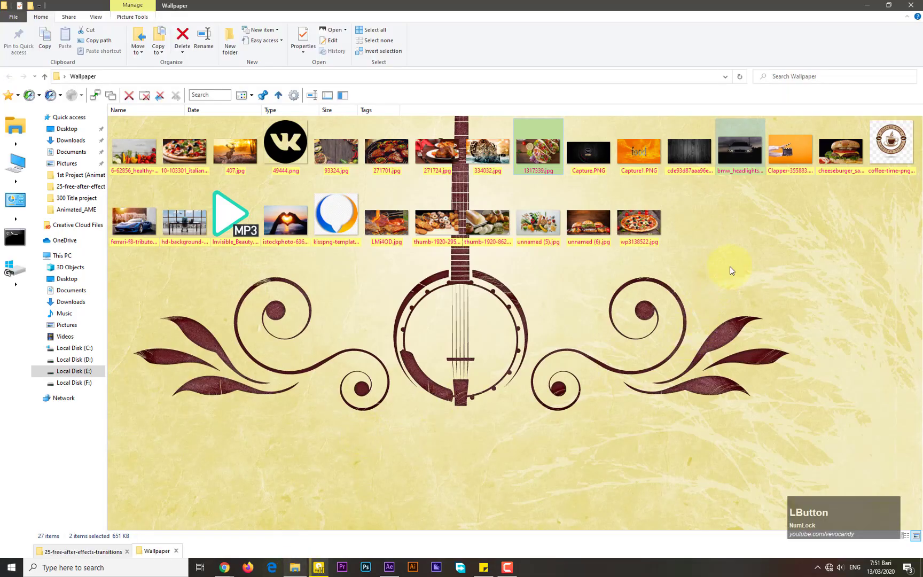
left_click(741, 155)
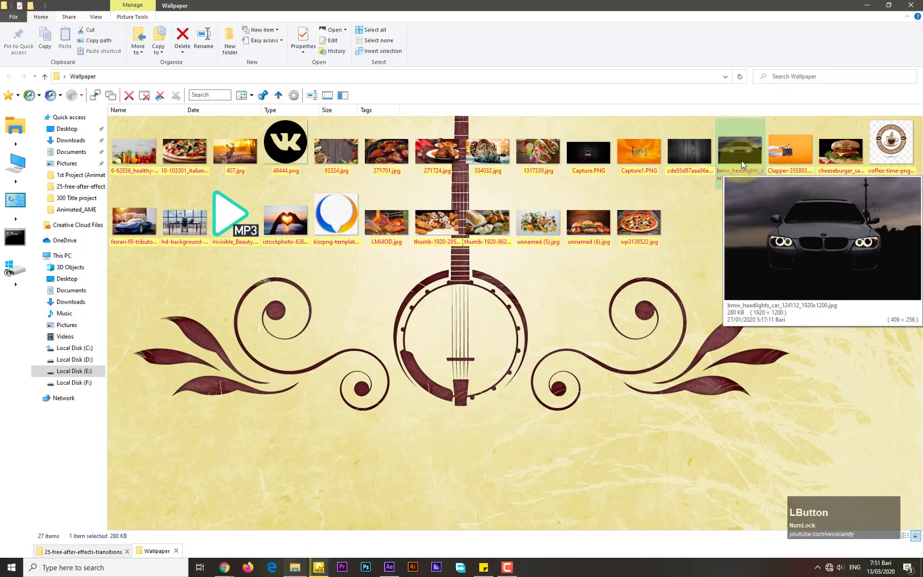
left_click(547, 154, "ctrl")
left_click_drag(547, 154, 76, 209)
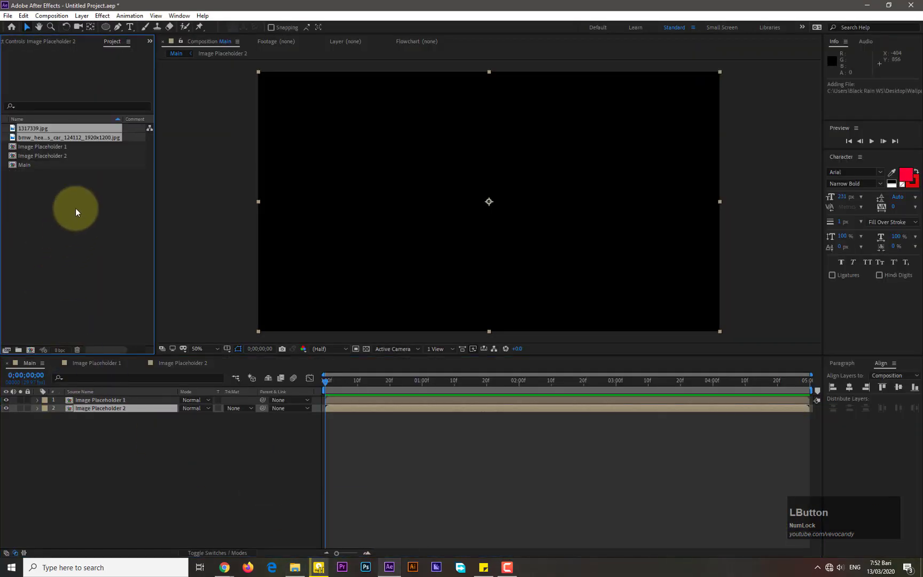
left_click(17, 318)
Place the BMW headlights picture inside the Image Placeholder 1 composition and return to Main.
double_click(118, 400)
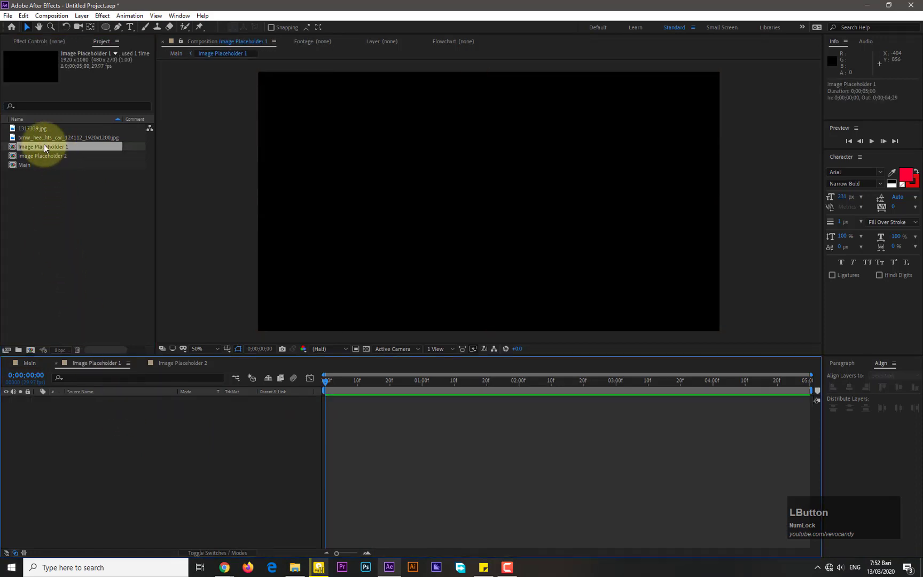
left_click_drag(46, 137, 75, 439)
left_click(30, 363)
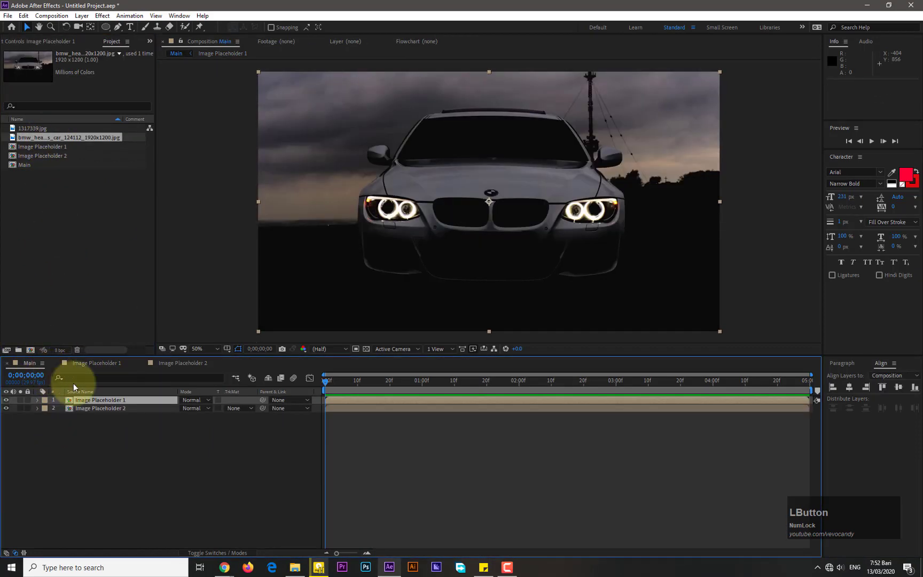
Place 1317339.jpg inside the Image Placeholder 2 composition and return to Main.
double_click(91, 407)
left_click(30, 129)
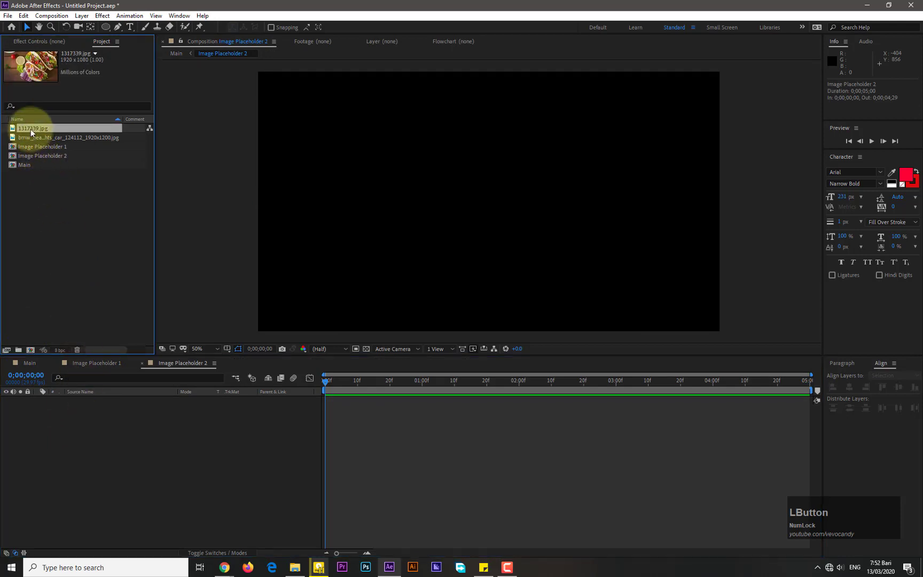
left_click_drag(30, 129, 92, 437)
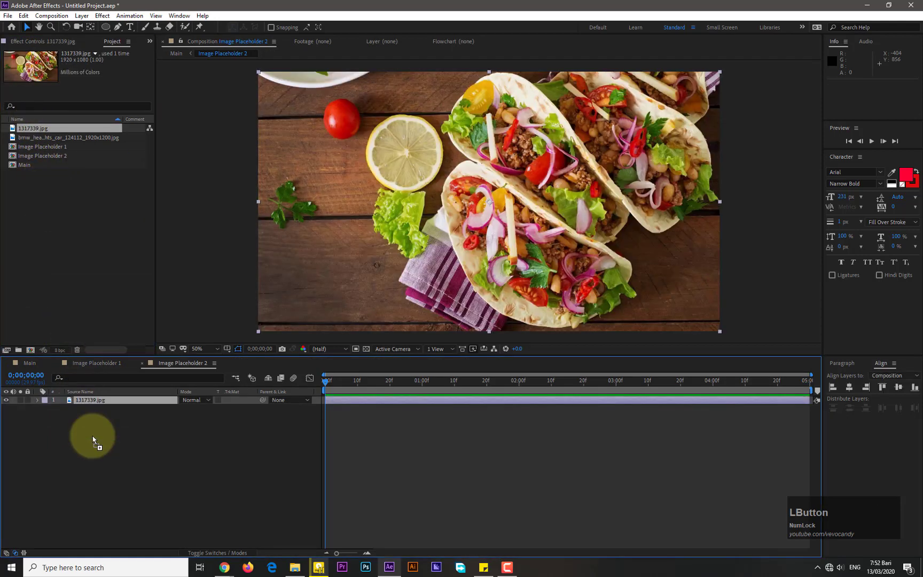
left_click(91, 361)
left_click(161, 364)
left_click(33, 363)
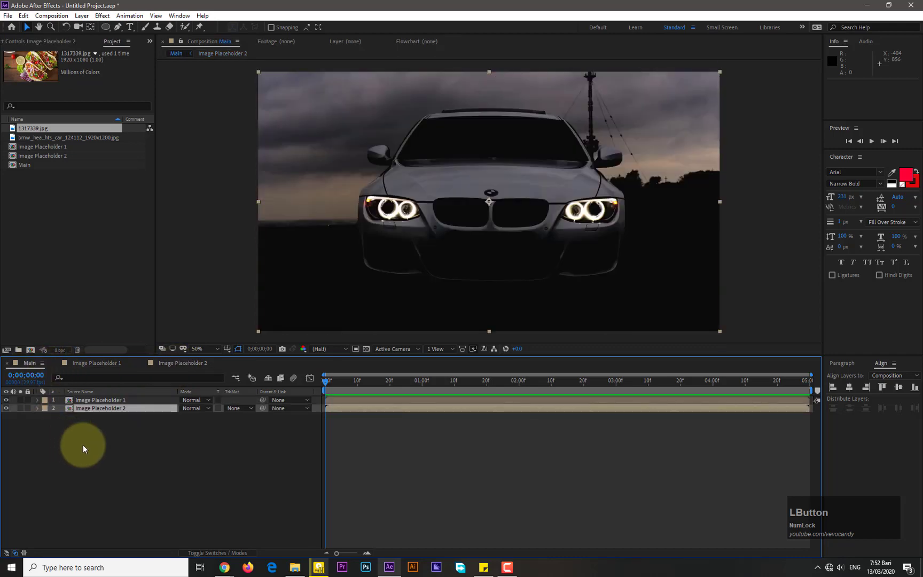
Add an empty shape layer above the two placeholder layers in the Main composition.
right_click(118, 441)
mouse_move(132, 447)
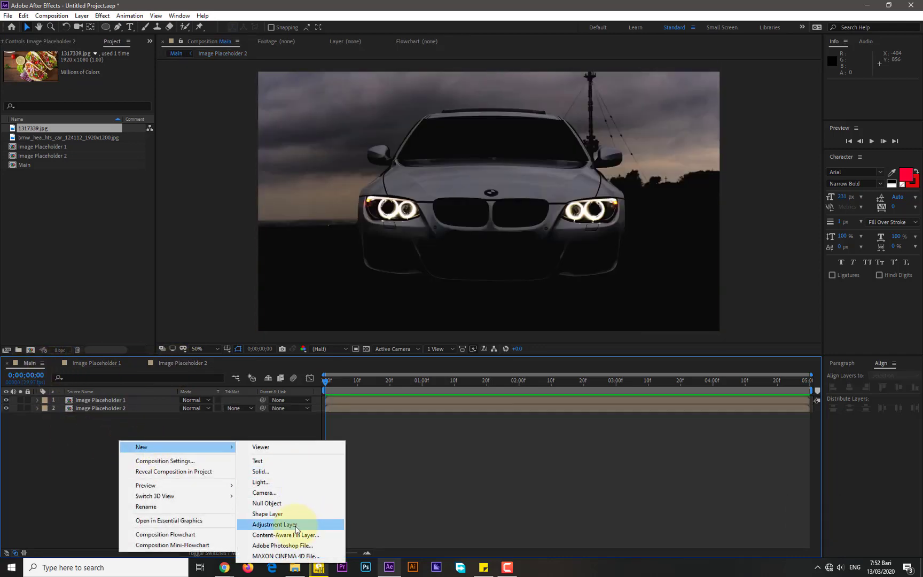
left_click(286, 513)
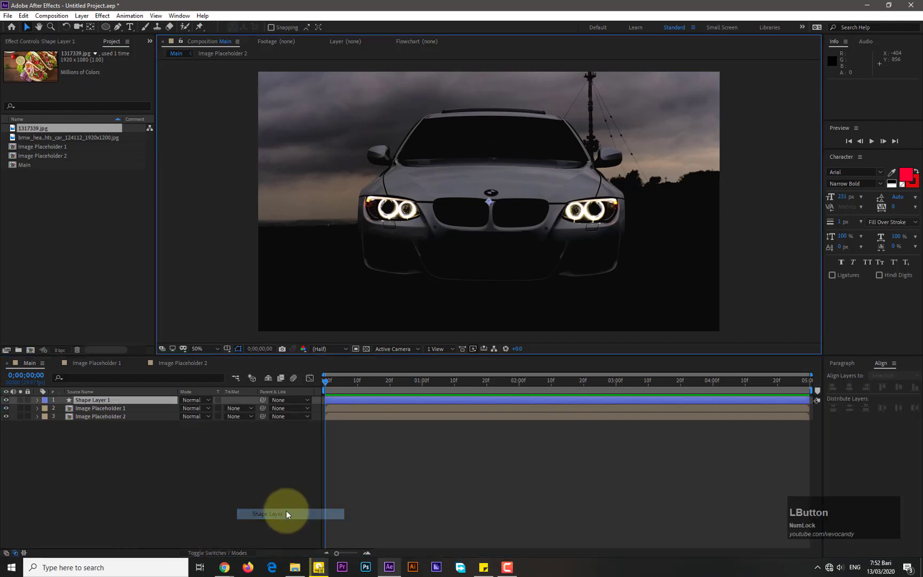
Pre-compose the new shape layer as "Circle Layer", moving all attributes into the new composition.
right_click(103, 399)
left_click(145, 356)
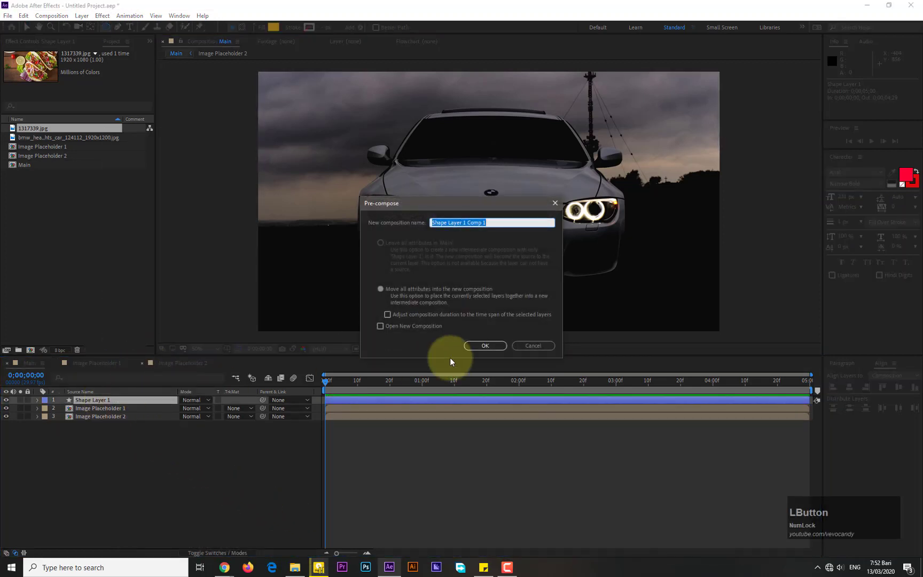
type("C")
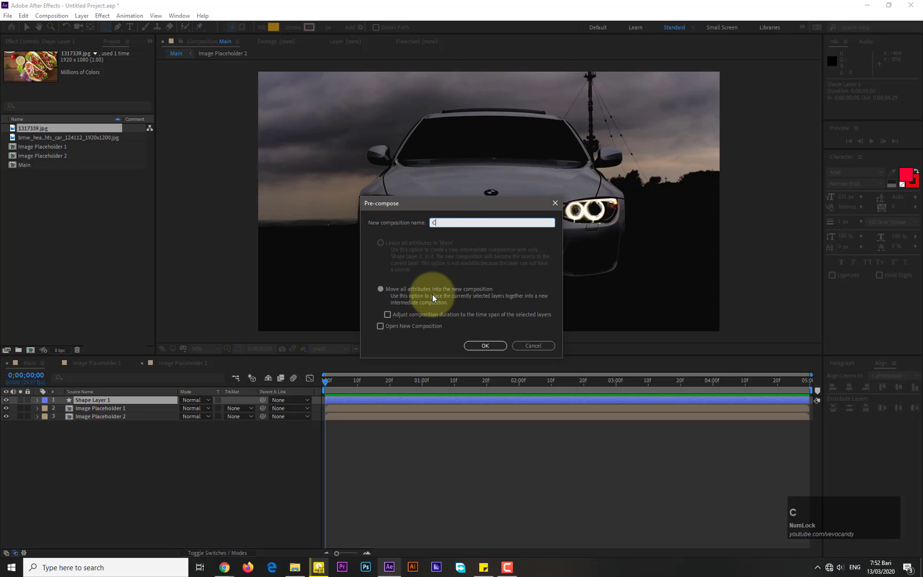
type("ircle Layer")
left_click(486, 345)
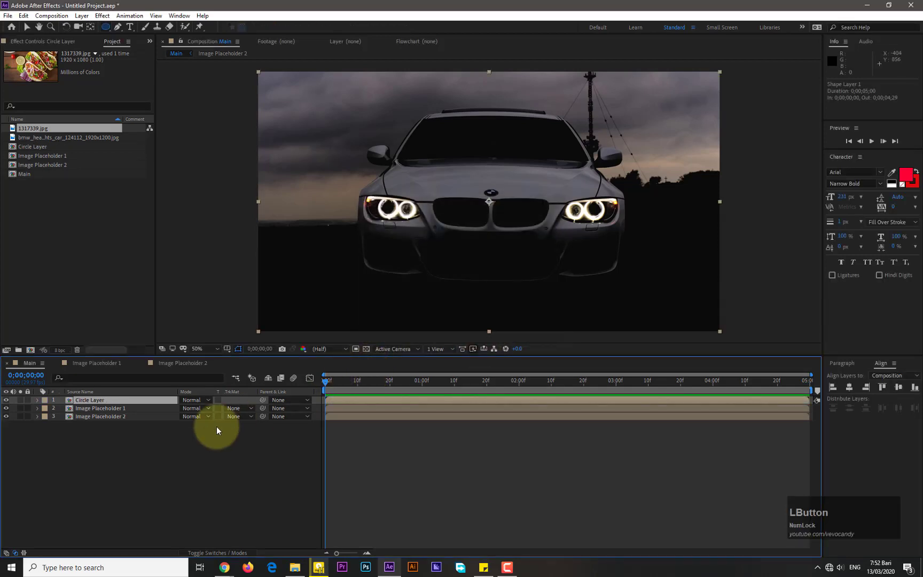
In the Circle Layer composition, draw an orange ellipse about 360 by 348 px near the frame's upper-left corner on Shape Layer 1.
double_click(94, 400)
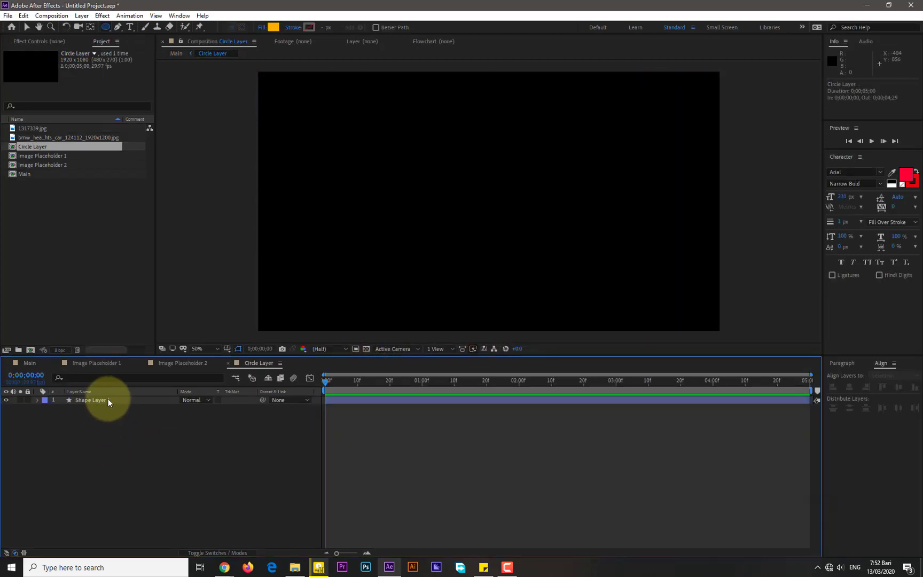
left_click(108, 399)
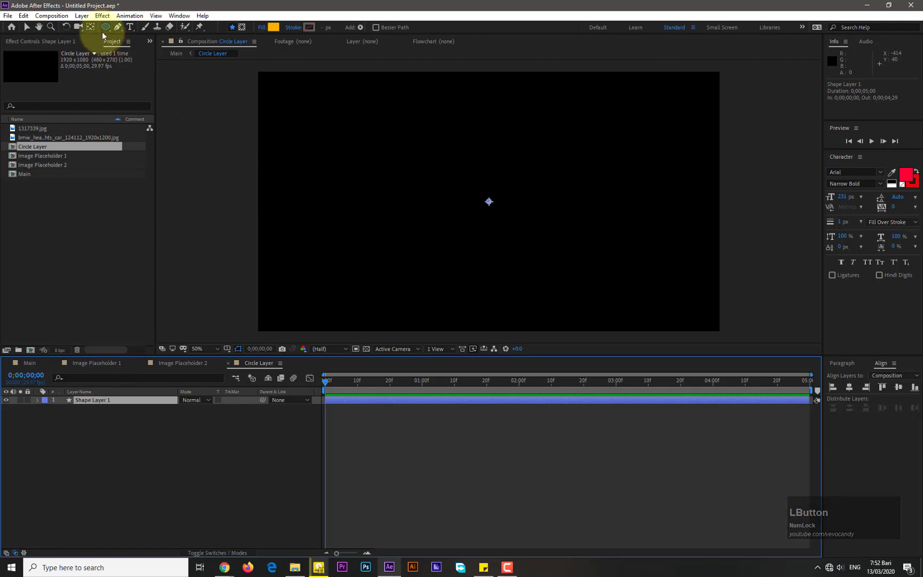
left_click_drag(107, 29, 140, 51)
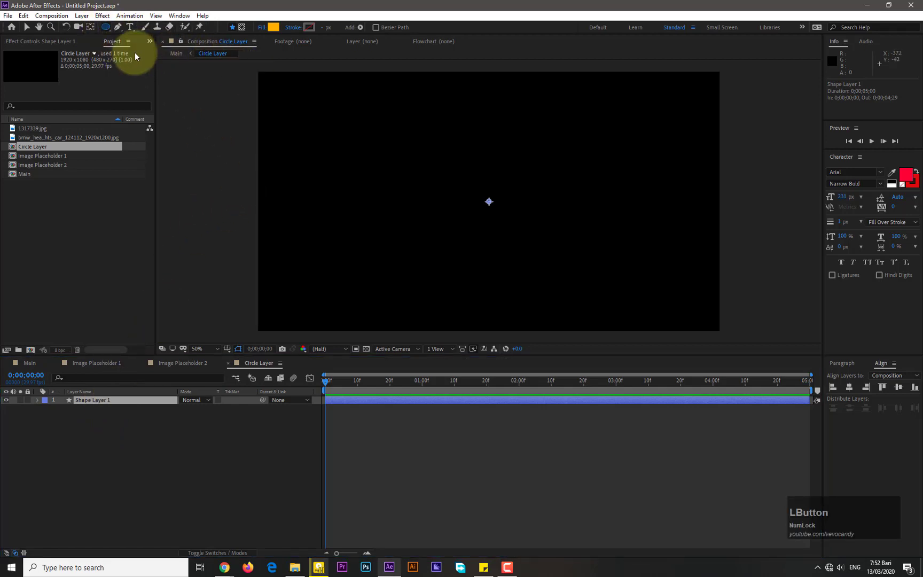
left_click_drag(284, 93, 370, 177)
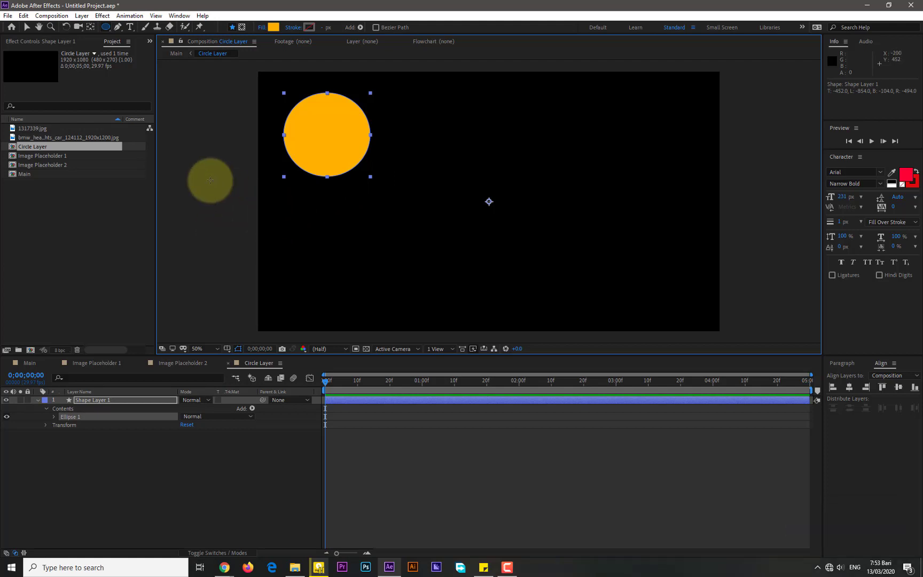
Center the anchor point of Shape Layer 1 in its layer content.
left_click(82, 16)
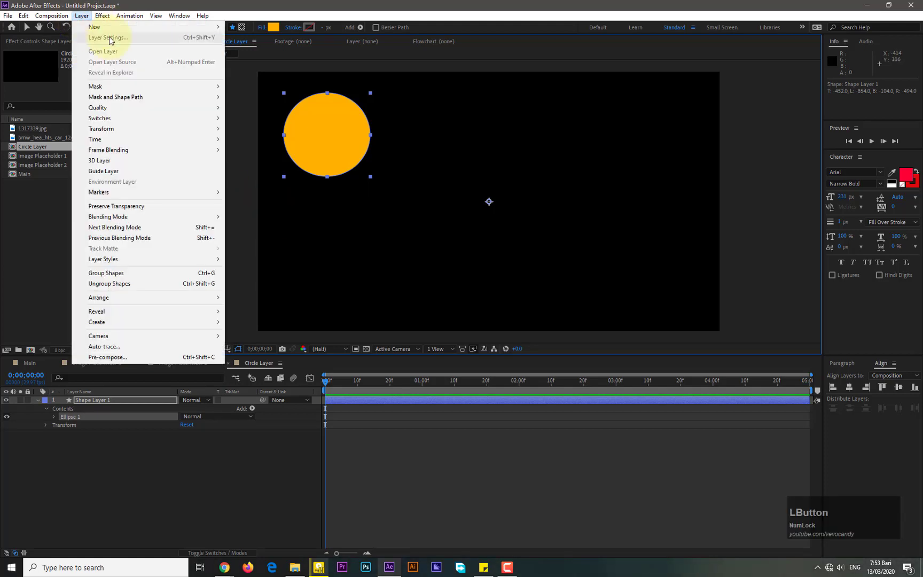
mouse_move(112, 129)
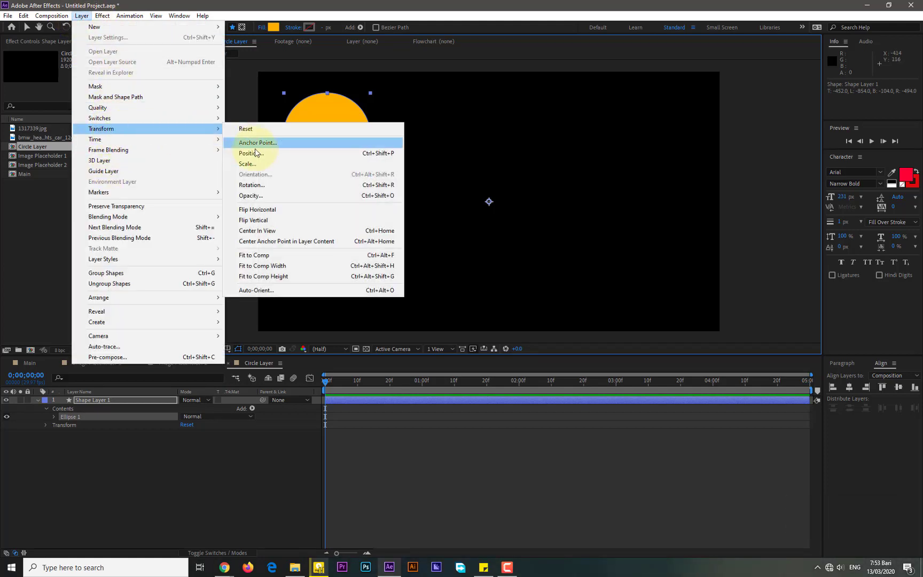
left_click(258, 241)
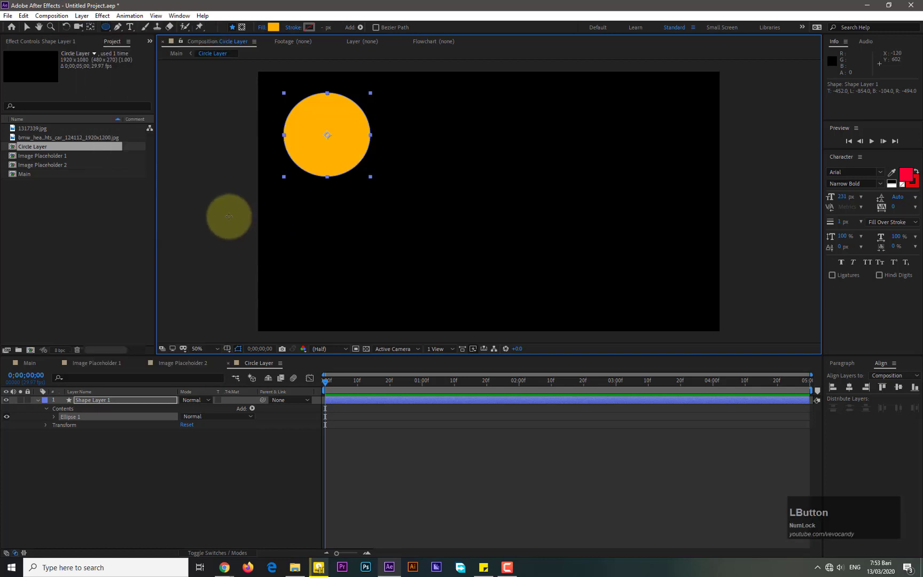
Add a Scale keyframe at 0;00;00;20 to the circle's shape layer, keeping the scale at 100%.
left_click(46, 425)
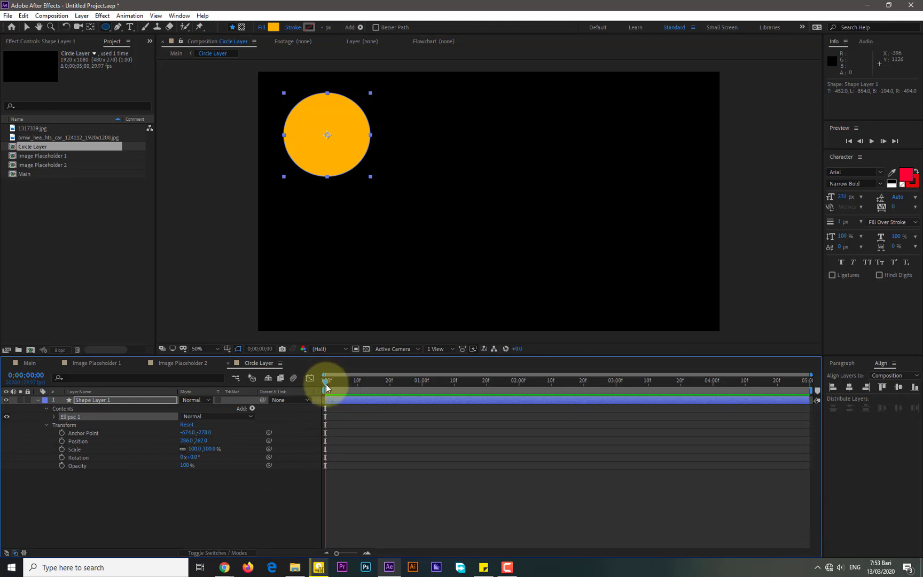
left_click_drag(327, 386, 348, 386)
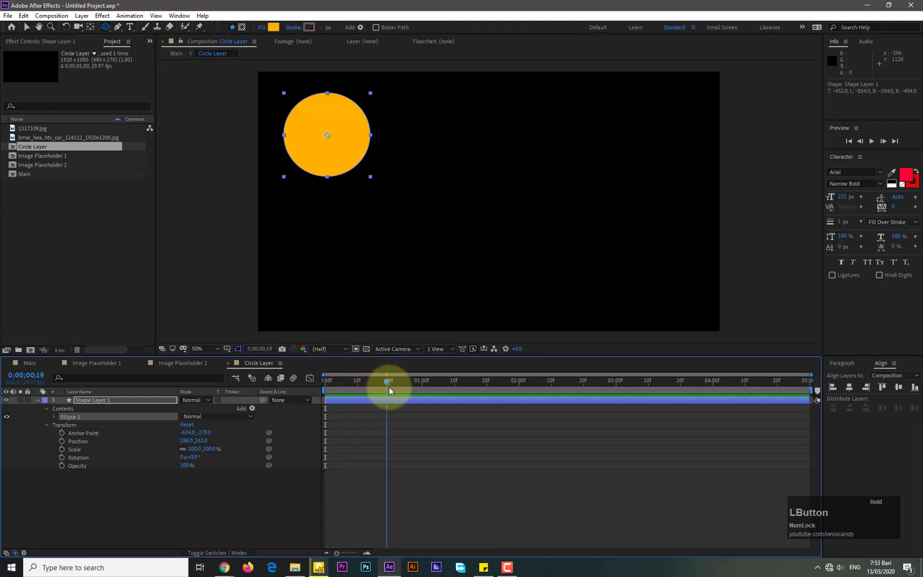
left_click_drag(390, 387, 390, 387)
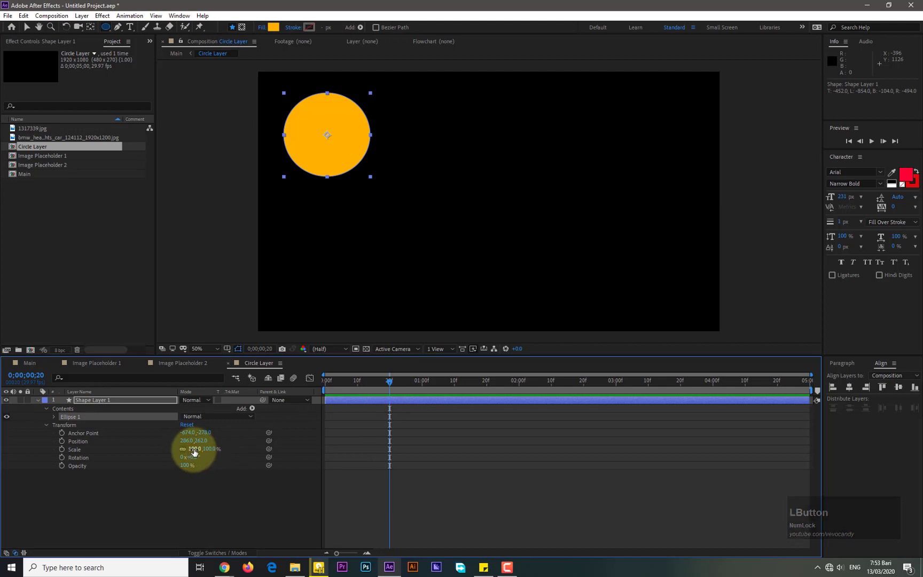
left_click(62, 449)
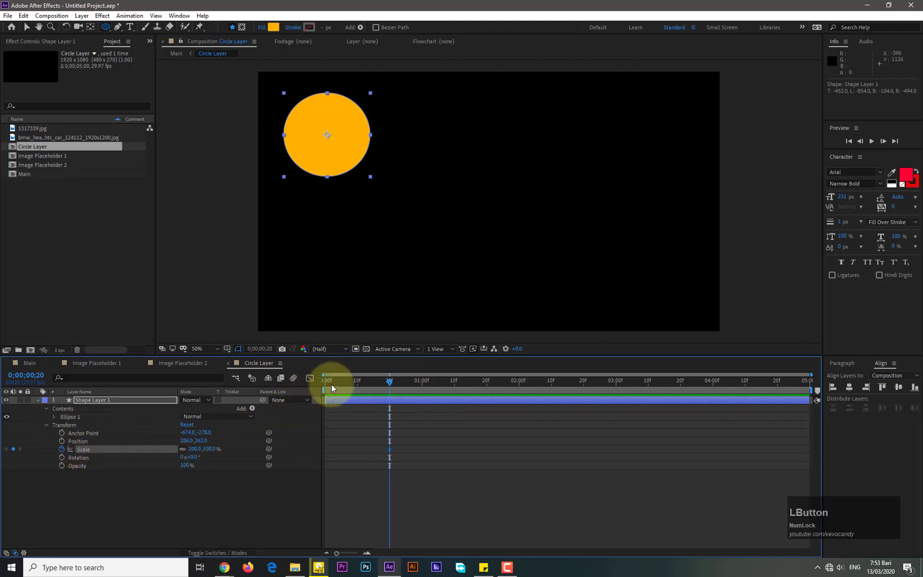
Set the circle layer's scale to 0% at 0;00;00;00 so it grows from nothing.
left_click_drag(332, 385, 325, 381)
left_click(194, 450)
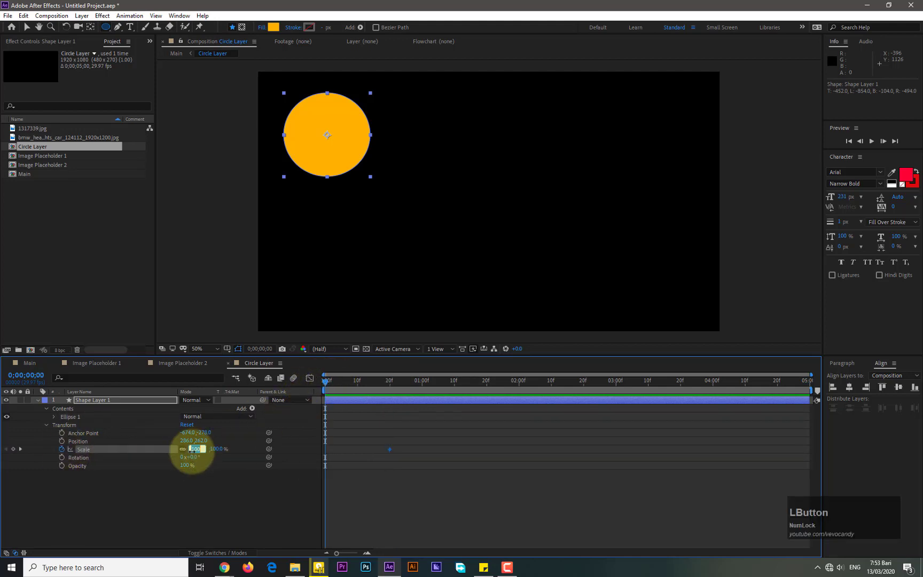
type("0")
key("KP_Enter")
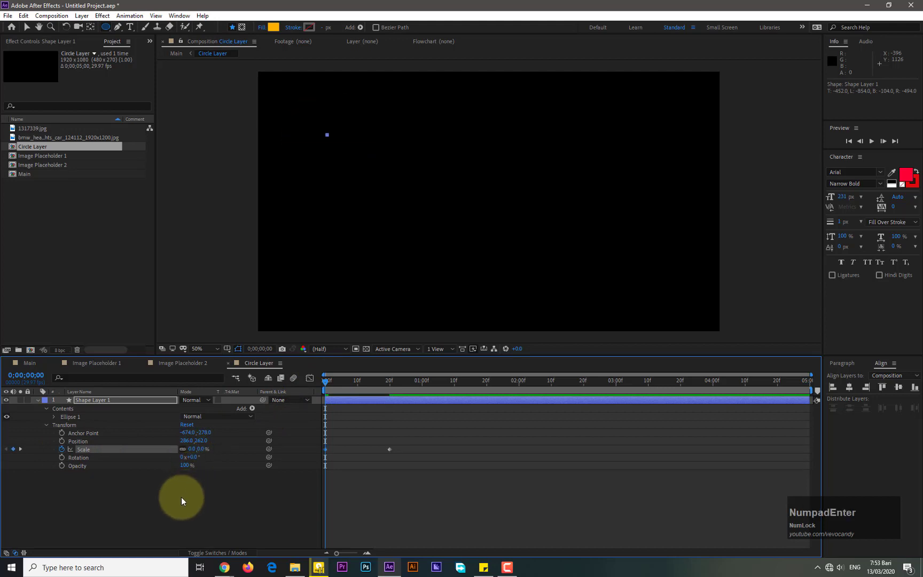
left_click(230, 500)
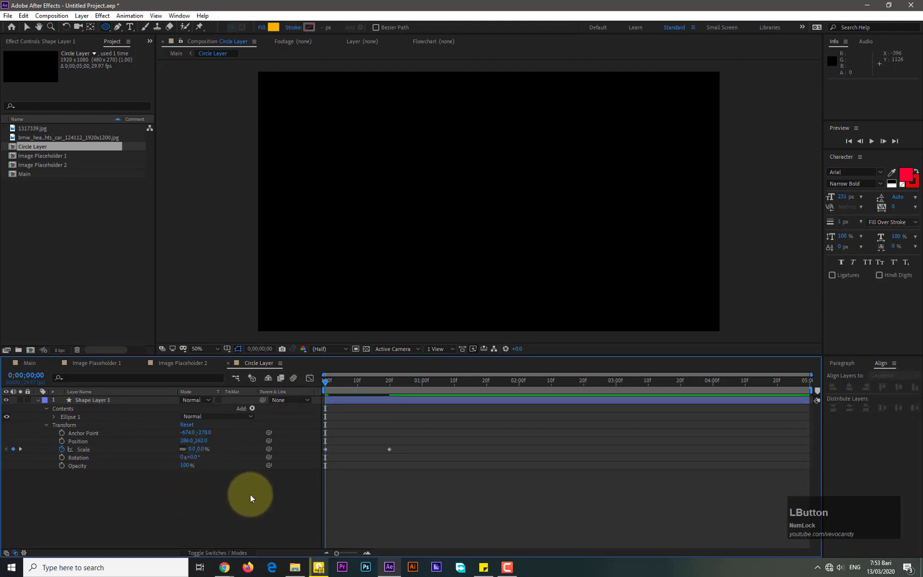
Apply Easy Ease to both Scale keyframes of the circle's shape layer.
left_click_drag(401, 444, 323, 455)
right_click(390, 448)
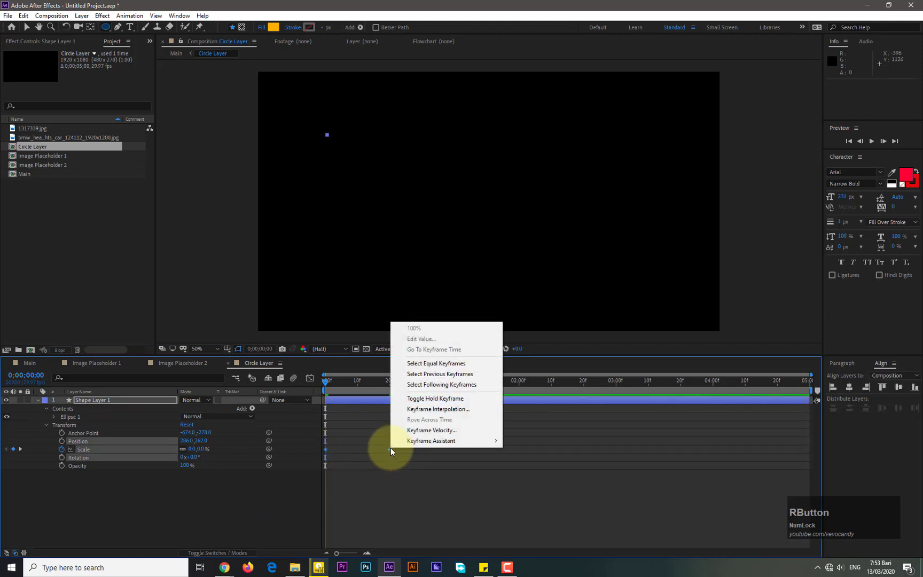
mouse_move(417, 444)
left_click(507, 473)
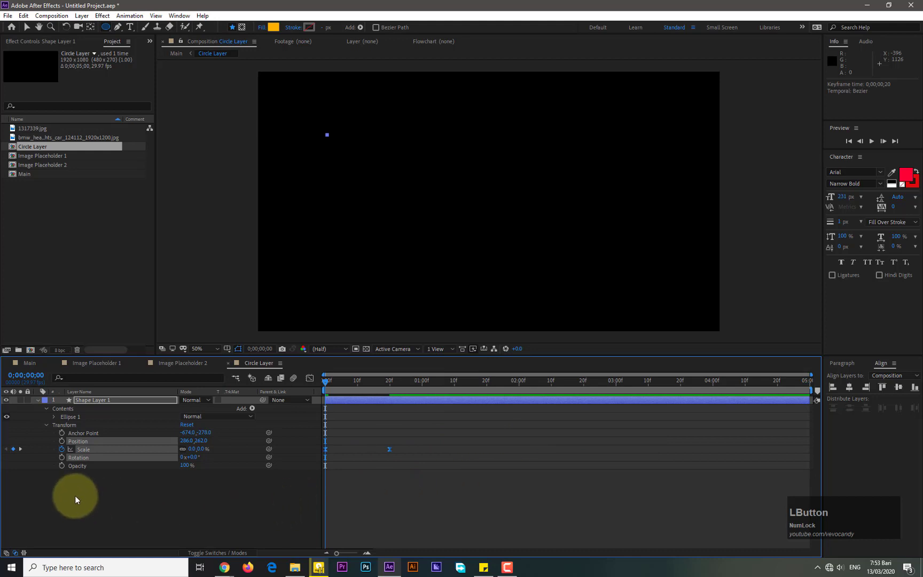
Collapse all properties of Shape Layer 1 and move the current time to 0;00;00;23 so the circle is full size.
left_click(45, 424)
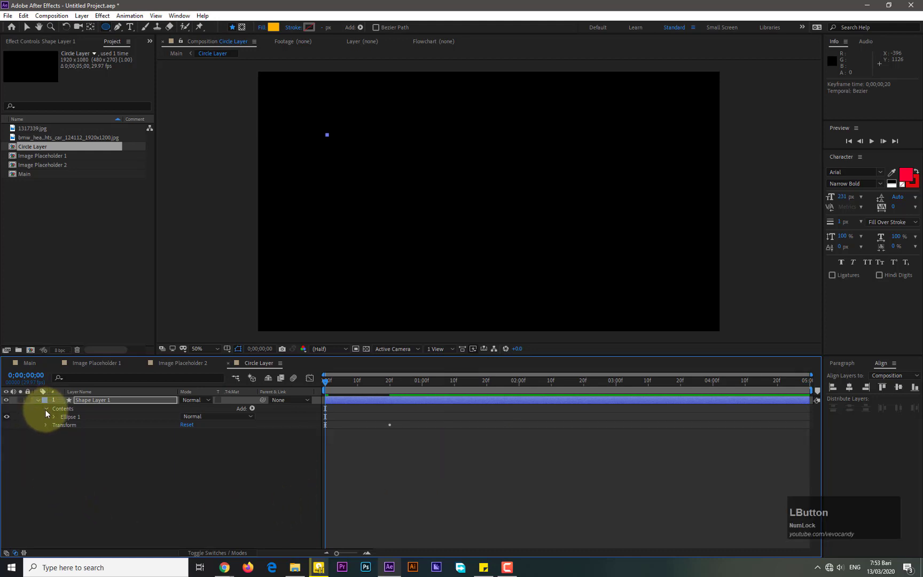
left_click(46, 409)
left_click(37, 400)
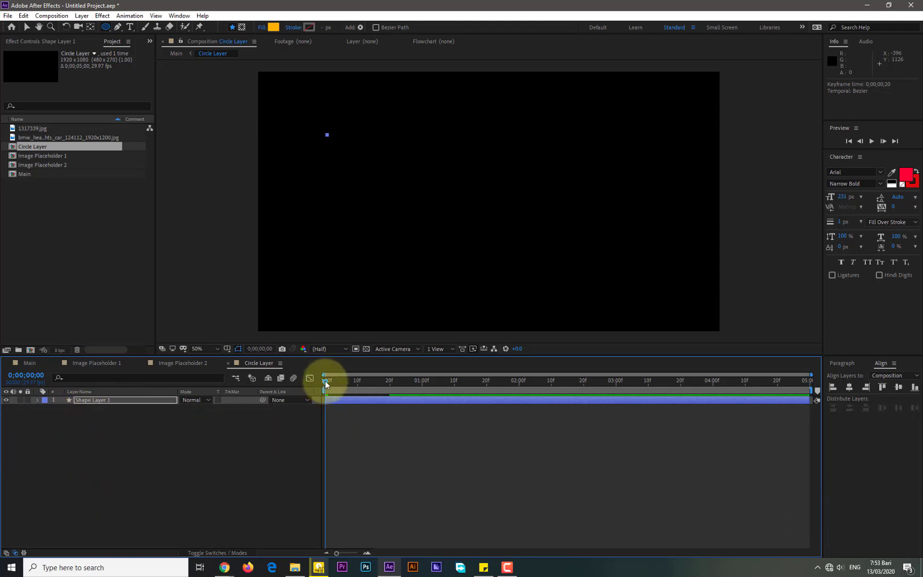
left_click_drag(326, 380, 399, 386)
left_click(93, 449)
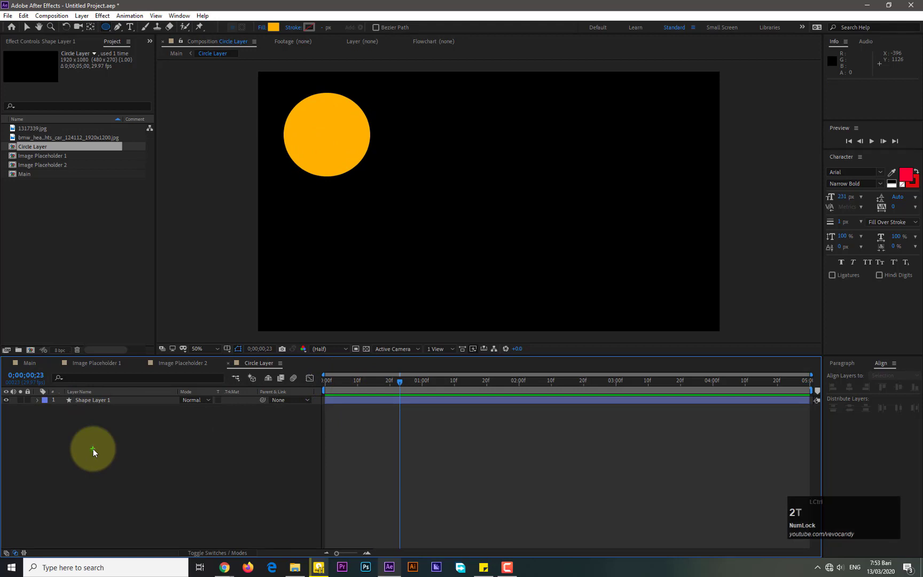
type("Now we need t")
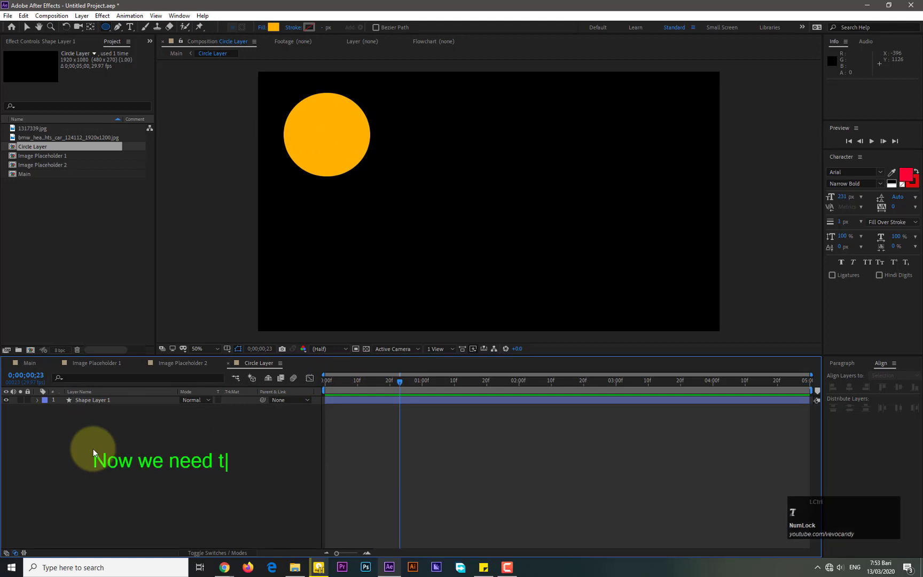
type("o duplicate this layer until to fill the")
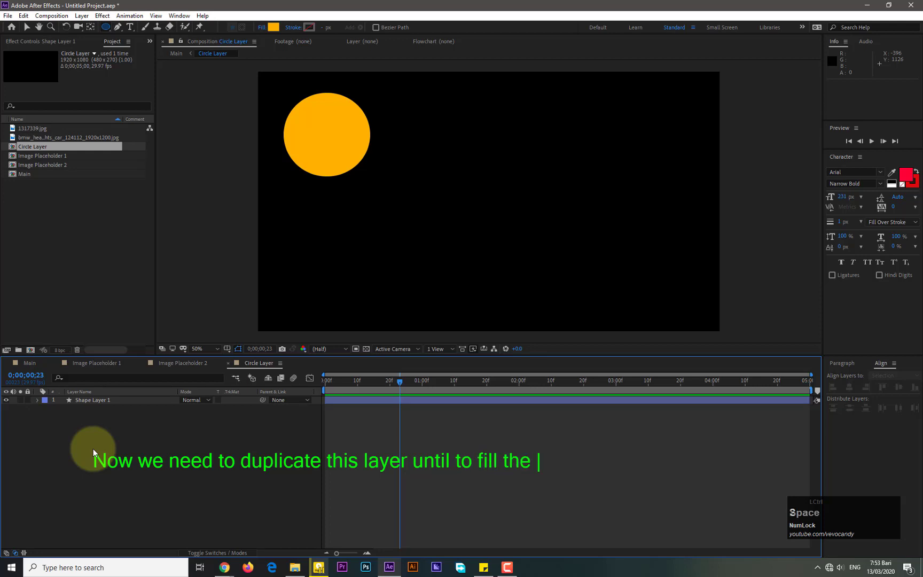
type("black screen. L")
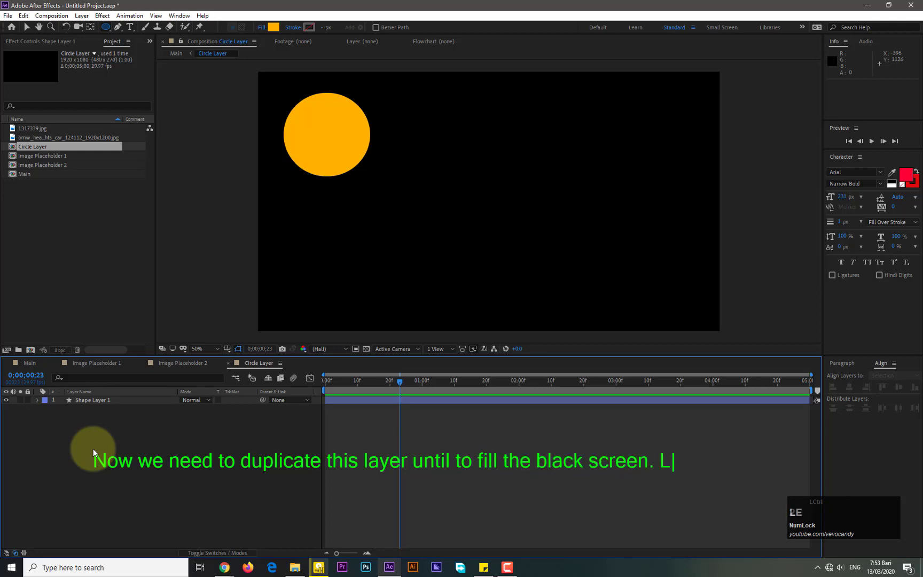
type("et me show you how.")
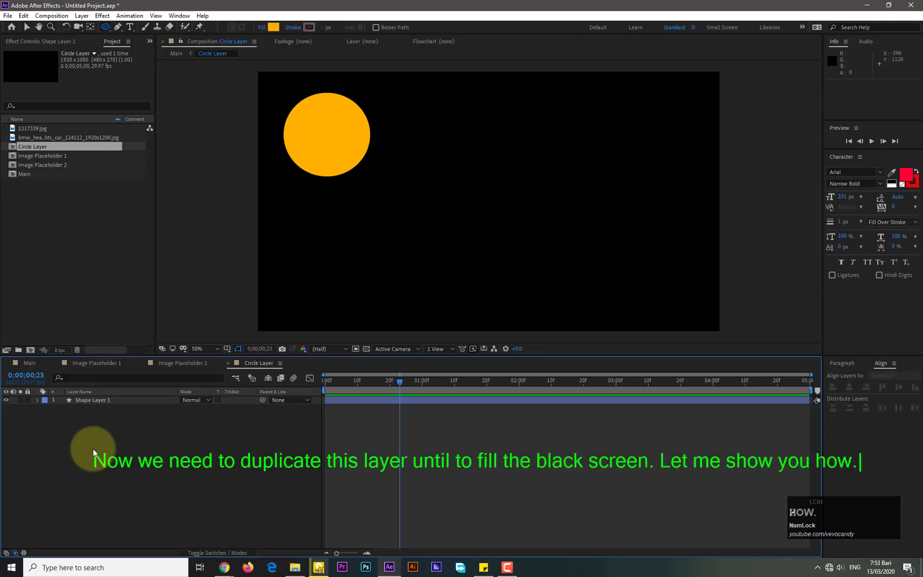
type("2")
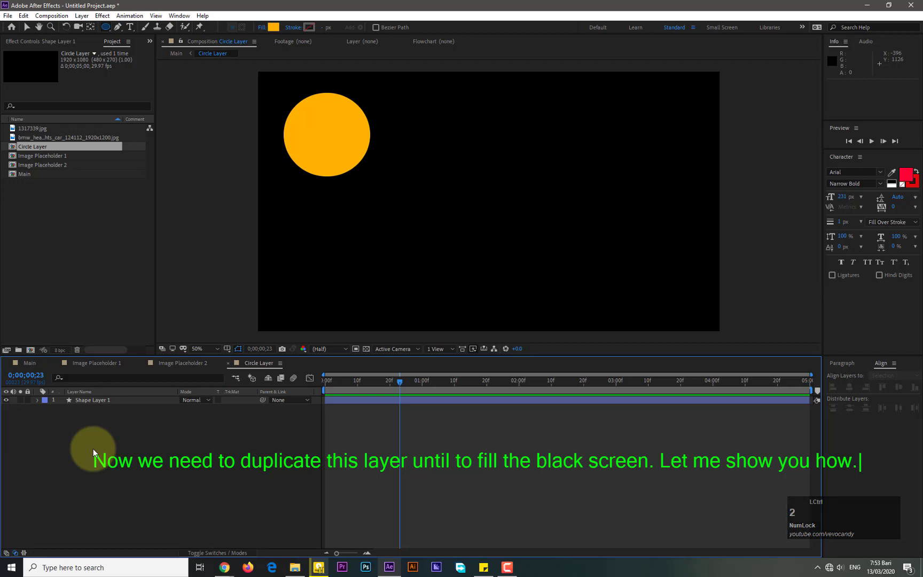
key("Escape")
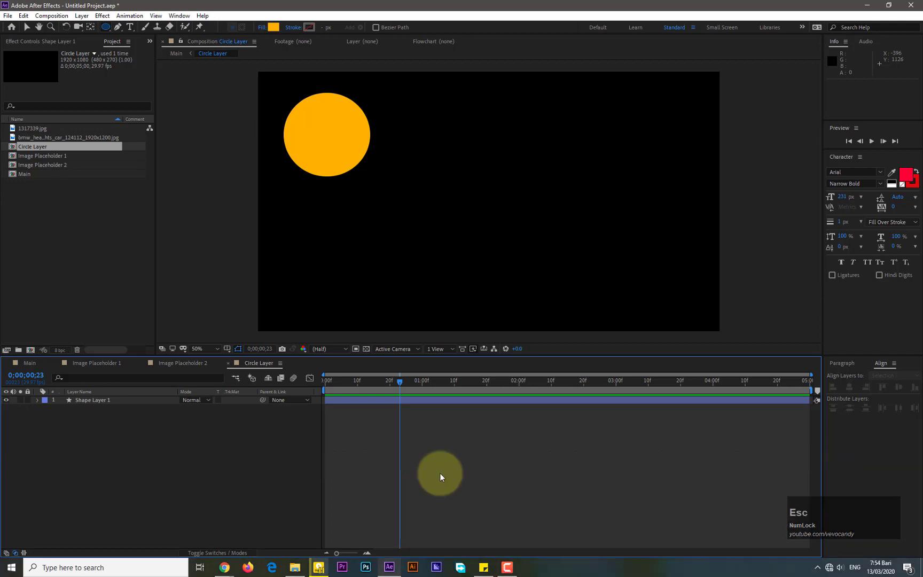
Duplicate Shape Layer 1 fourteen times in the Circle Layer composition, up to Shape Layer 15.
left_click(105, 401)
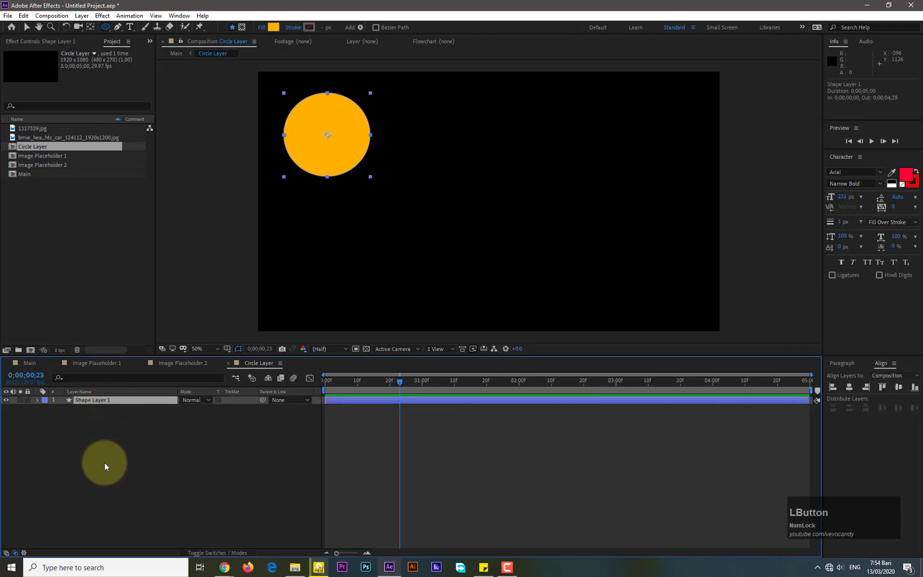
key("ctrl+d")
key("ctrl+d")
key("ctrl+d")
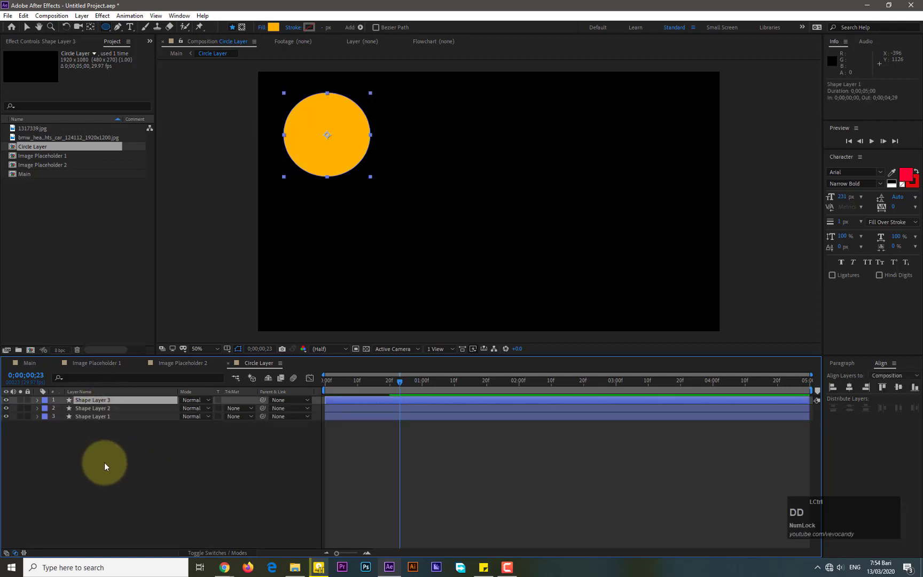
key("ctrl+d")
key("ctrl+d")
key("ctrl+d")
key("ctrl+d")
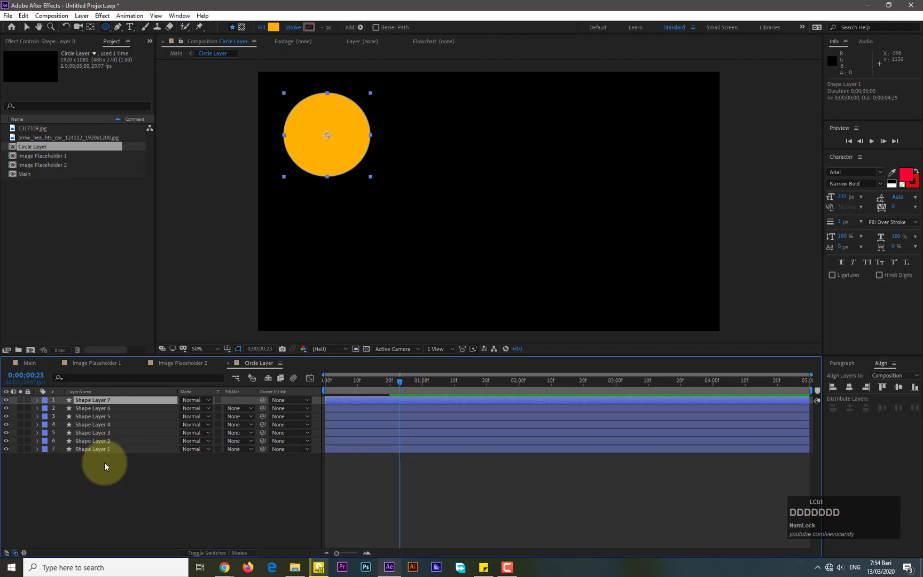
key("ctrl+d")
key("ctrl+d")
key("ctrl+d")
key("ctrl+d")
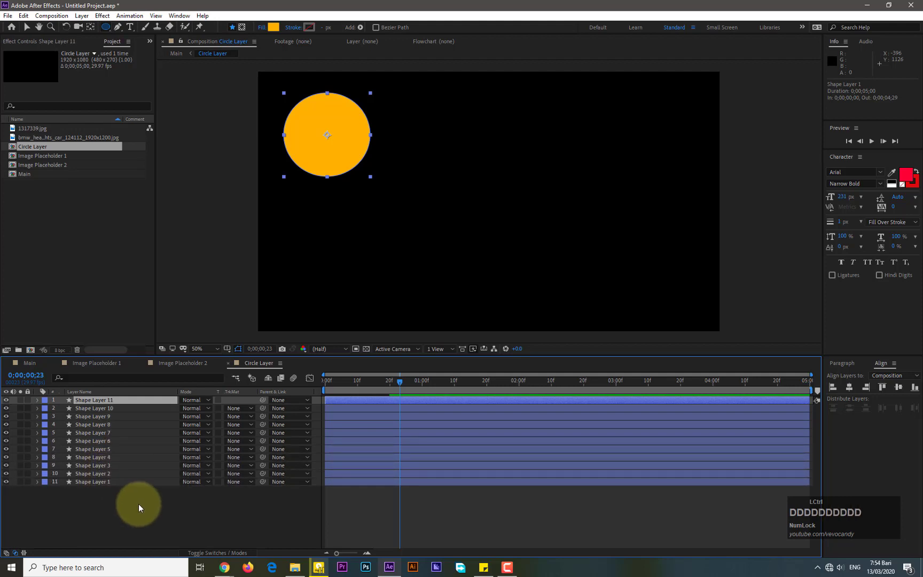
key("ctrl+d")
key("ctrl+d")
key("ctrl+d")
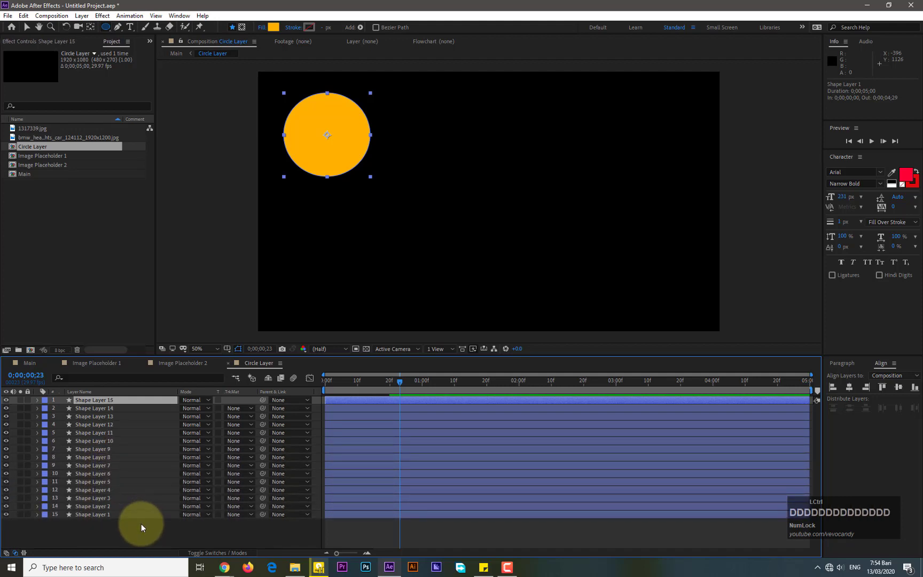
Move the Shape Layer 15 circle into the upper-right corner of the frame, at about 1788, 112.
left_click(26, 27)
left_click_drag(348, 122, 709, 86)
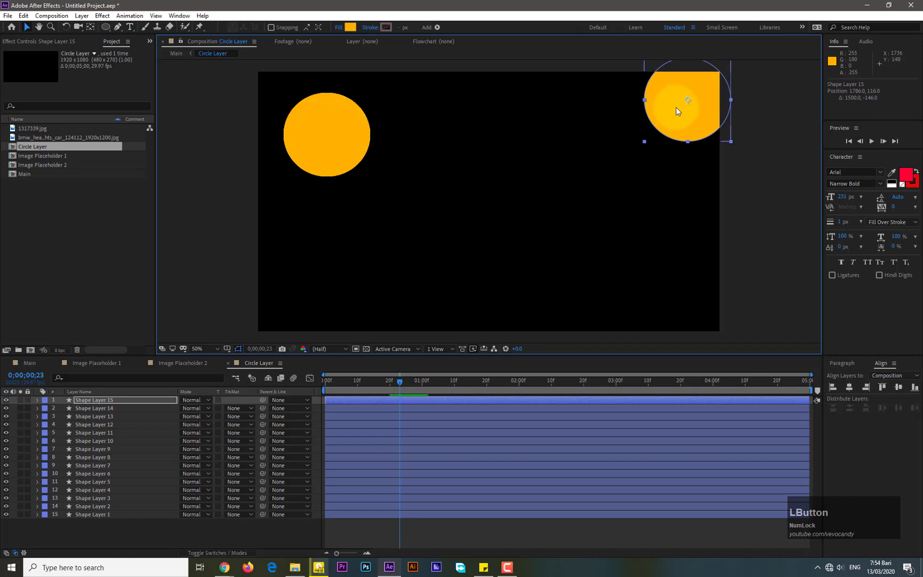
left_click_drag(679, 97, 631, 105)
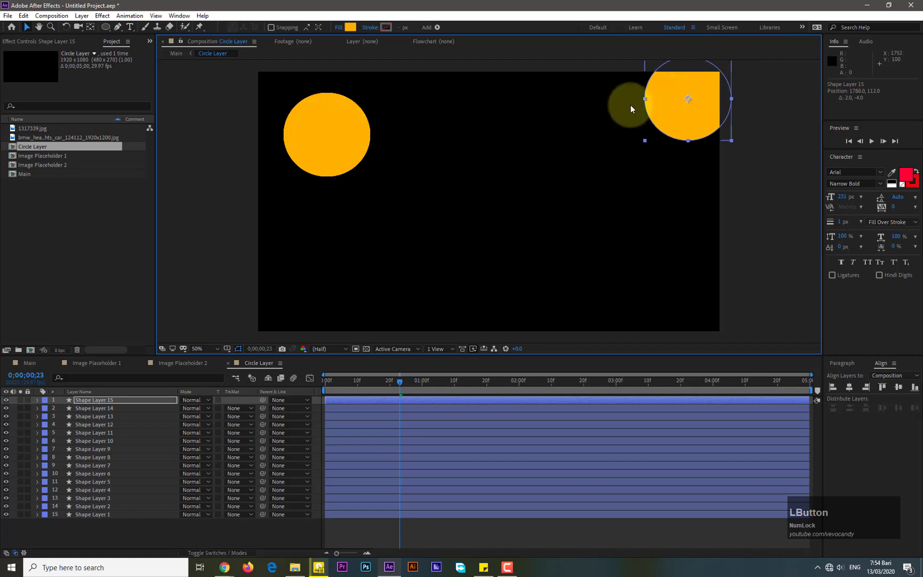
Spread six more stacked circles over the frame's left edge and the area beside its upper-right corner, overlapping neighbouring circles.
left_click_drag(314, 128, 261, 290)
left_click_drag(329, 156, 617, 94)
left_click_drag(308, 133, 400, 126)
left_click_drag(327, 136, 282, 227)
left_click_drag(320, 140, 277, 107)
left_click_drag(300, 150, 251, 182)
Place two circles down the frame's right edge and two along its upper edge, extending the overlapping border.
left_click_drag(345, 130, 709, 296)
left_click_drag(447, 123, 701, 234)
left_click_drag(368, 171, 551, 94)
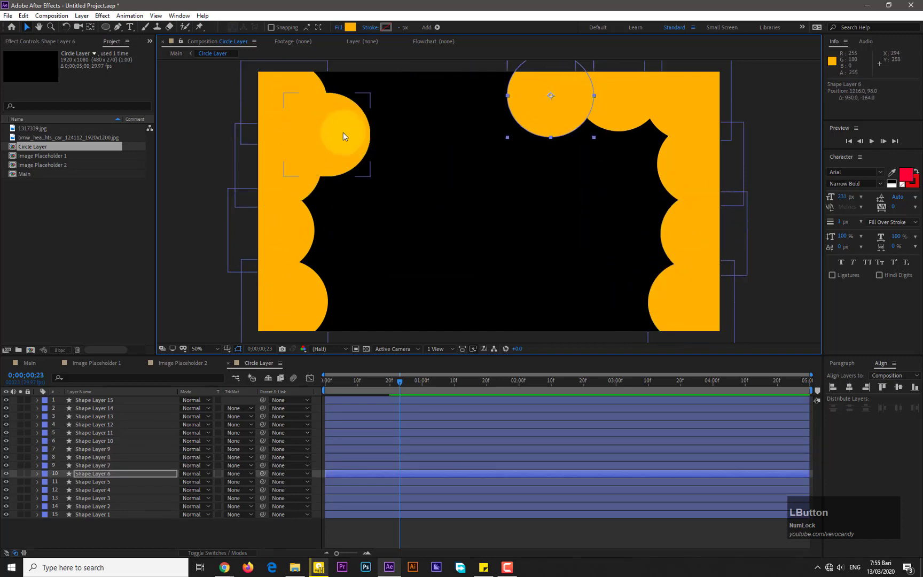
left_click_drag(322, 137, 505, 98)
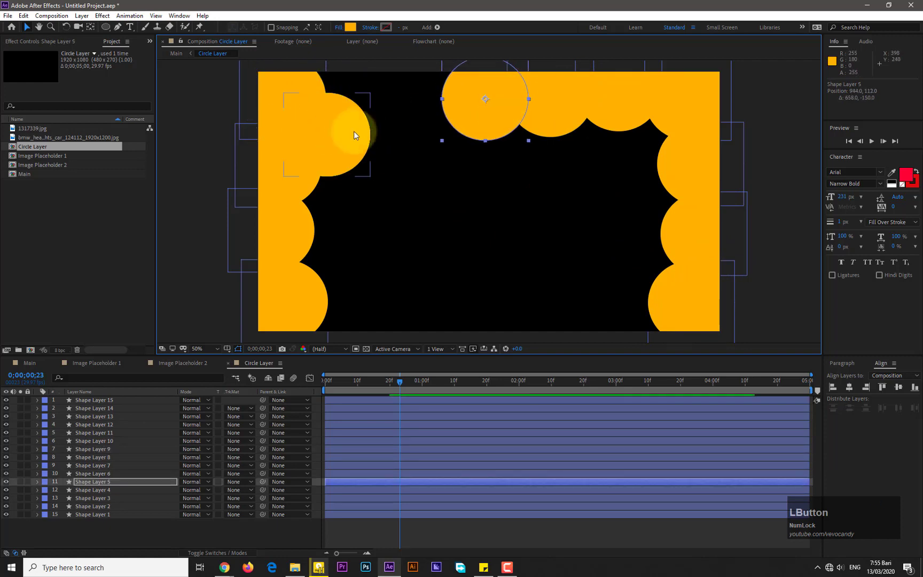
Place the remaining stacked circles along the frame's lower edge, plus one just inside the upper-right border.
left_click_drag(353, 131, 371, 304)
left_click_drag(347, 137, 651, 151)
left_click_drag(348, 138, 648, 310)
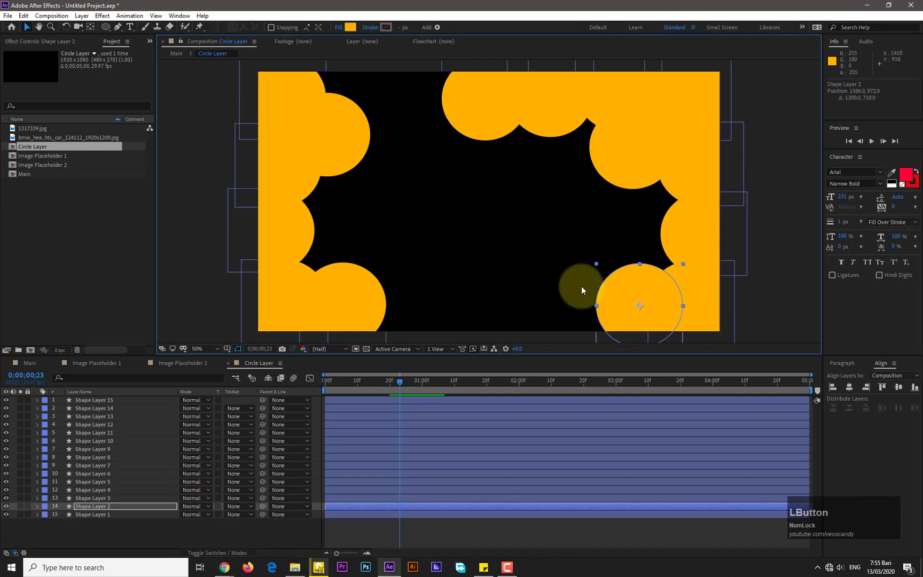
left_click_drag(342, 144, 420, 314)
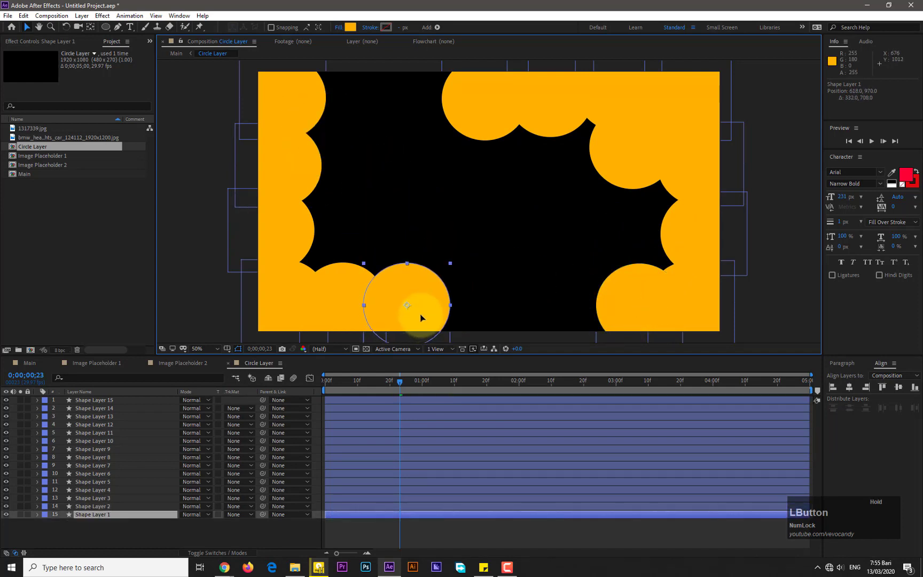
mouse_move(608, 302)
left_mouse_down()
mouse_move(594, 294)
mouse_move(602, 297)
left_mouse_up()
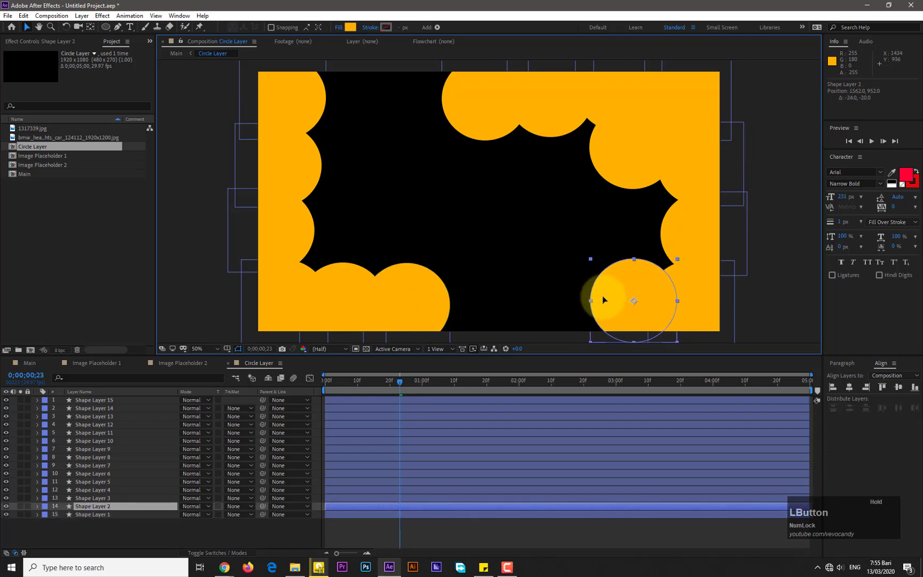
Duplicate Shape Layer 15 fifteen times, up to Shape Layer 30.
left_click(102, 402)
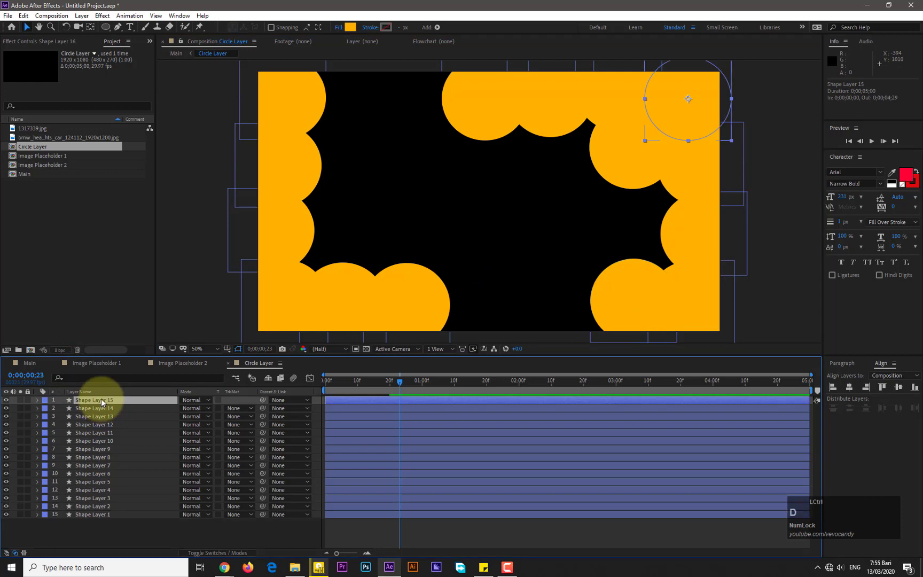
key("ctrl+d")
key("ctrl+d")
key("ctrl+d")
key("ctrl+d")
key("ctrl+d")
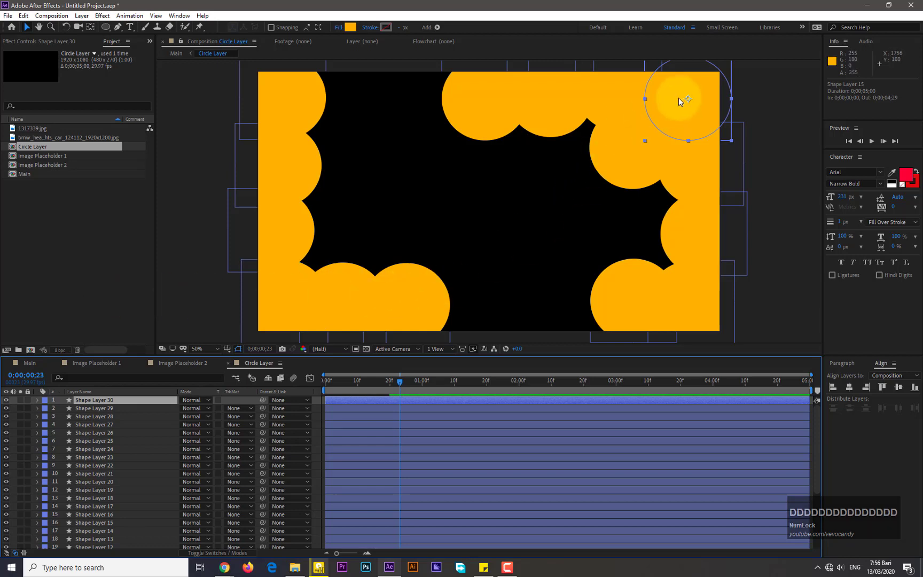
Move Shape Layer 30 beside the upper-left corner and Shape Layers 29 and 28 into the gap along the lower edge.
left_click_drag(673, 97, 469, 149)
left_click_drag(341, 101, 312, 91)
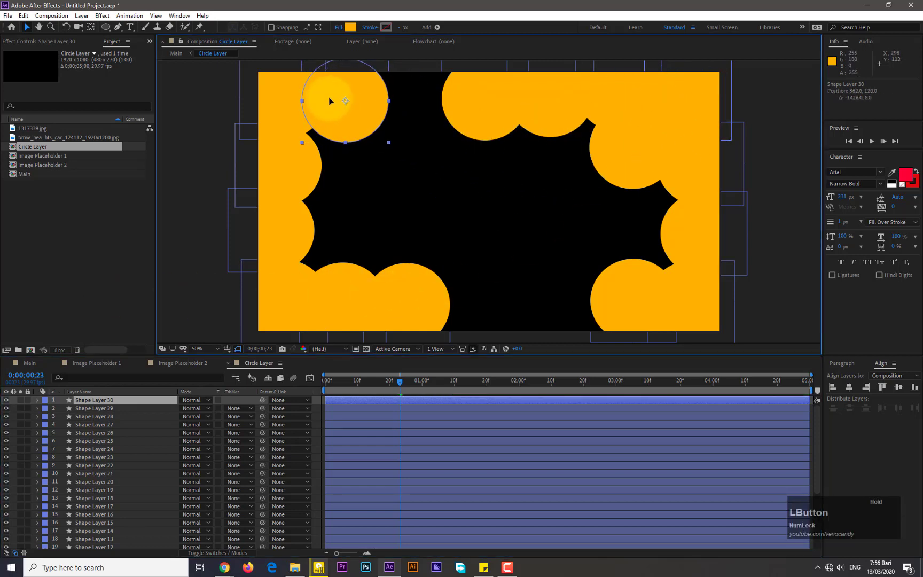
left_click_drag(670, 98, 472, 308)
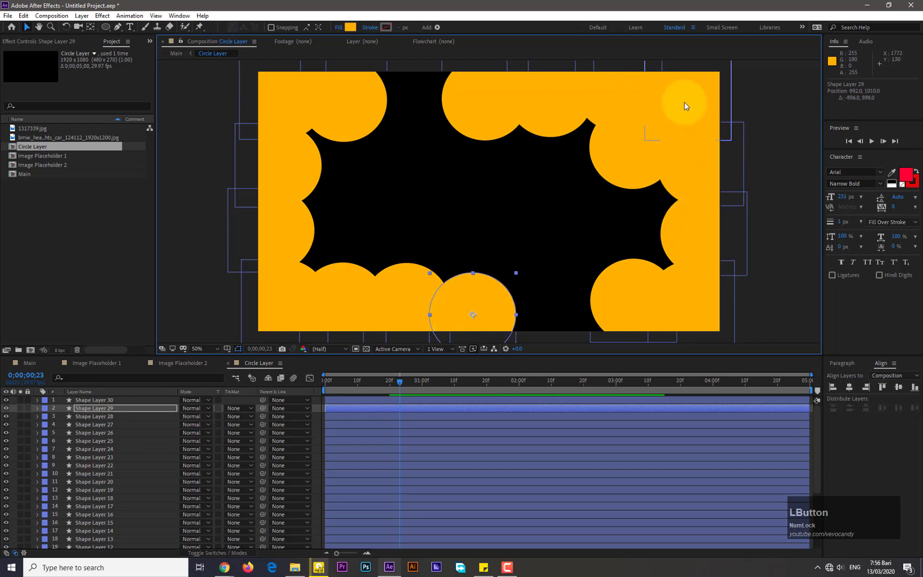
left_click_drag(685, 96, 532, 309)
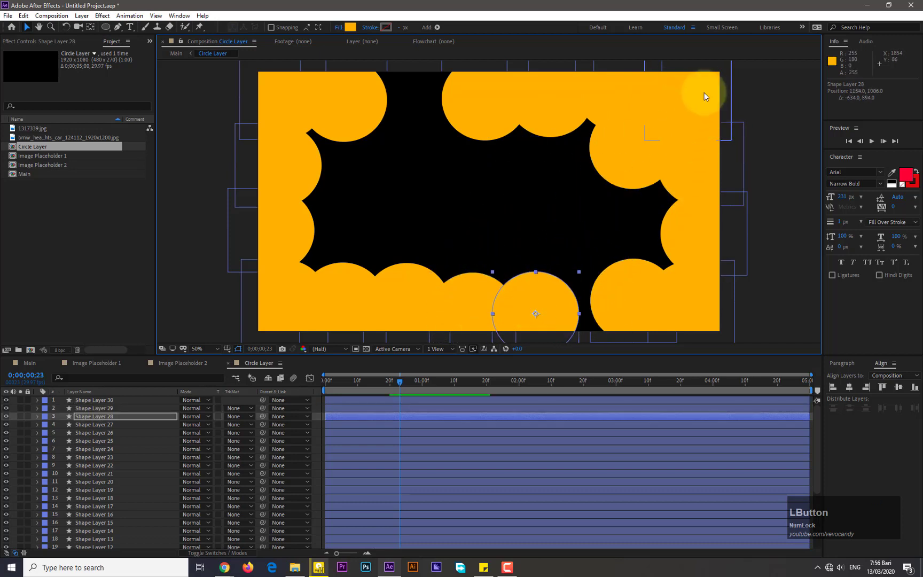
Spread the other circles stacked in the upper-right corner over the remaining border gaps and inward around the black centre.
left_click_drag(704, 92, 298, 248)
left_click_drag(670, 93, 415, 80)
left_click_drag(649, 113, 337, 150)
left_click_drag(694, 92, 668, 221)
left_click_drag(703, 89, 583, 299)
left_click_drag(686, 101, 383, 244)
left_click_drag(681, 104, 605, 238)
mouse_move(684, 99)
left_mouse_down()
mouse_move(500, 142)
mouse_move(608, 128)
mouse_move(693, 95)
left_mouse_up()
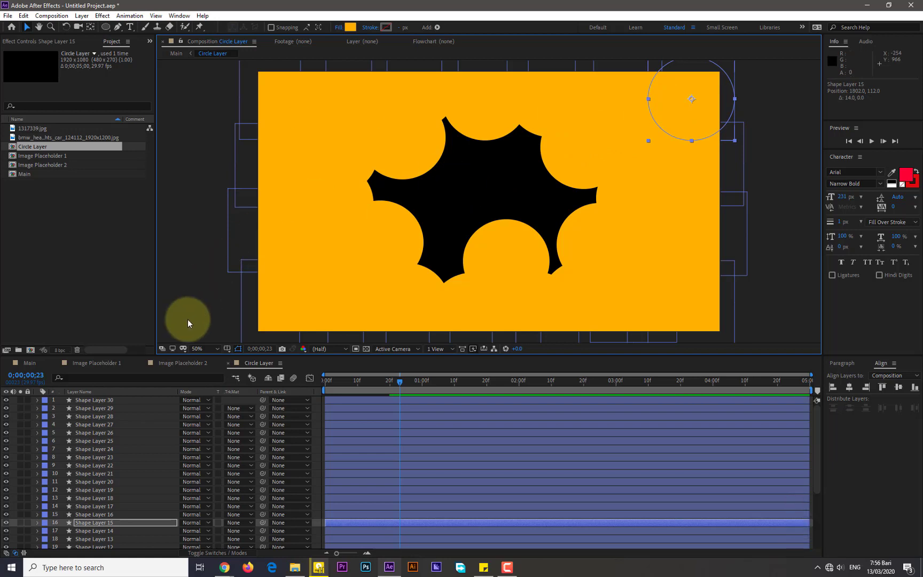
Duplicate Shape Layer 30 five times and place the copies over the right and lower parts of the black centre.
left_click(95, 400)
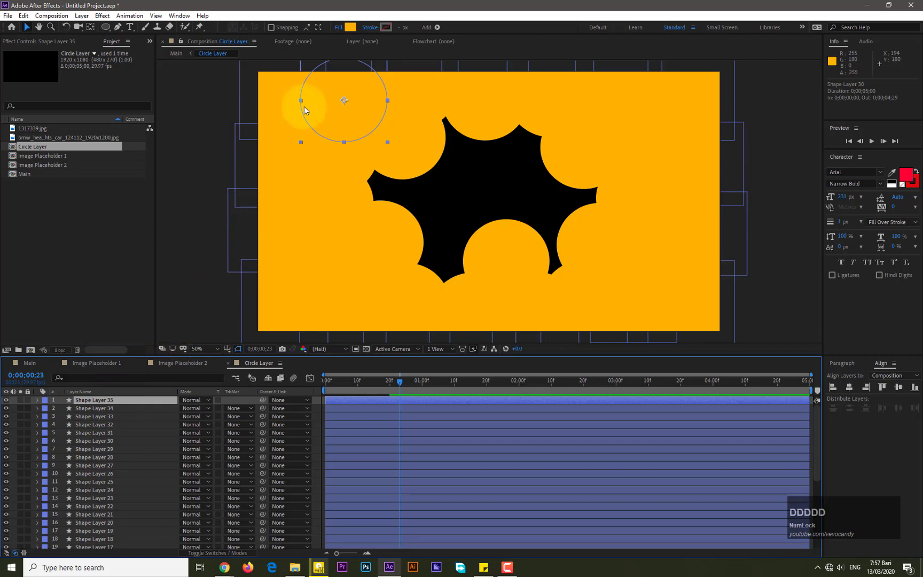
left_click_drag(325, 102, 549, 247)
left_click_drag(322, 91, 546, 168)
left_click_drag(358, 124, 503, 201)
left_click_drag(342, 98, 514, 140)
mouse_move(336, 102)
left_mouse_down()
mouse_move(362, 169)
mouse_move(339, 93)
left_mouse_up()
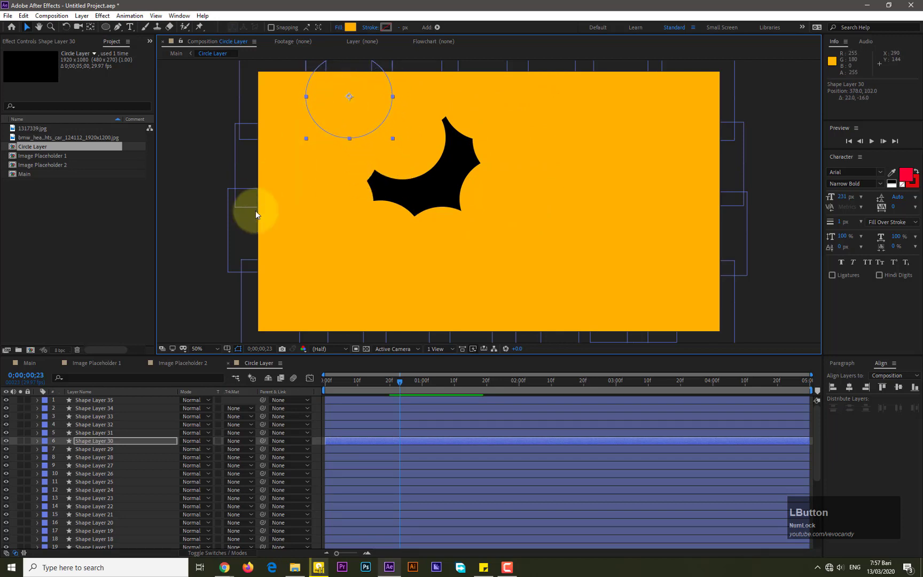
Duplicate Shape Layer 35 three times and move the copies over the last black area near the centre.
left_click(102, 401)
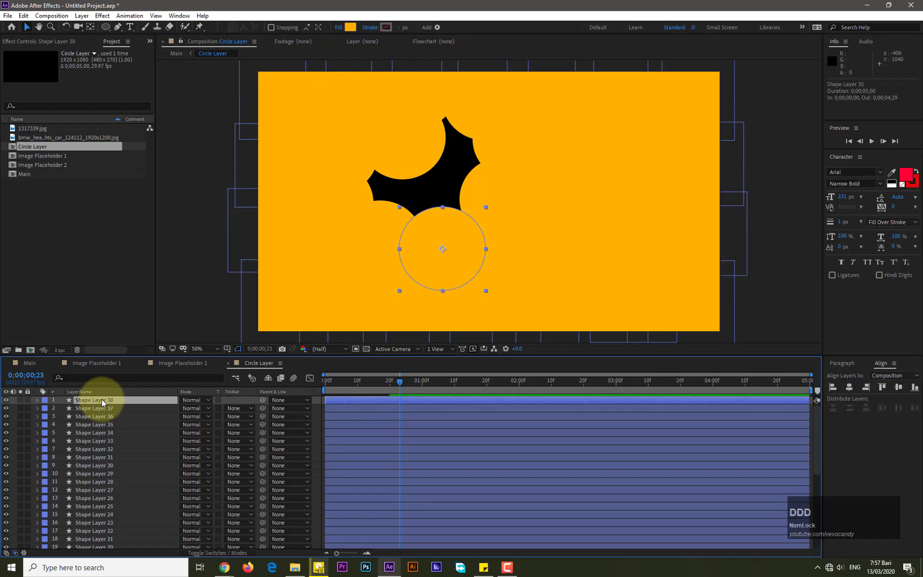
left_click_drag(419, 260, 439, 148)
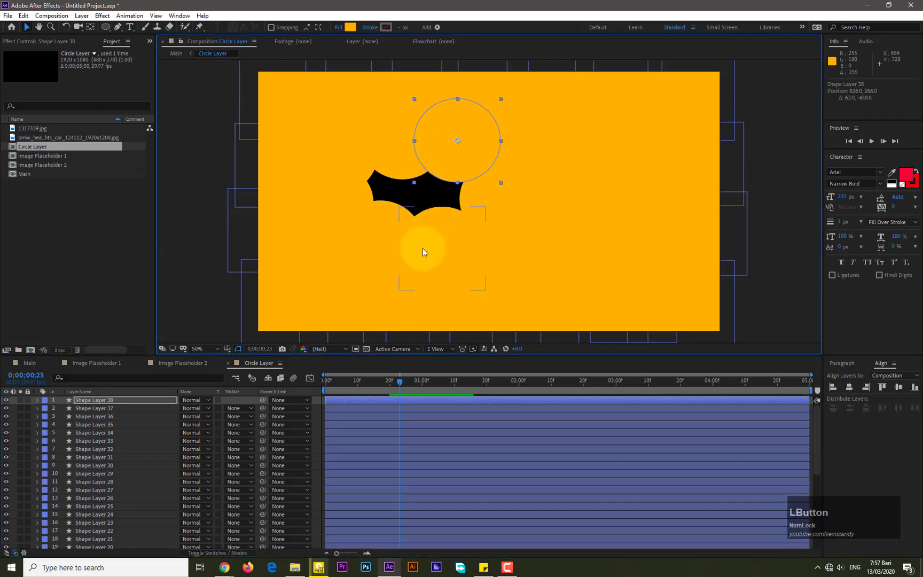
left_click_drag(423, 249, 430, 202)
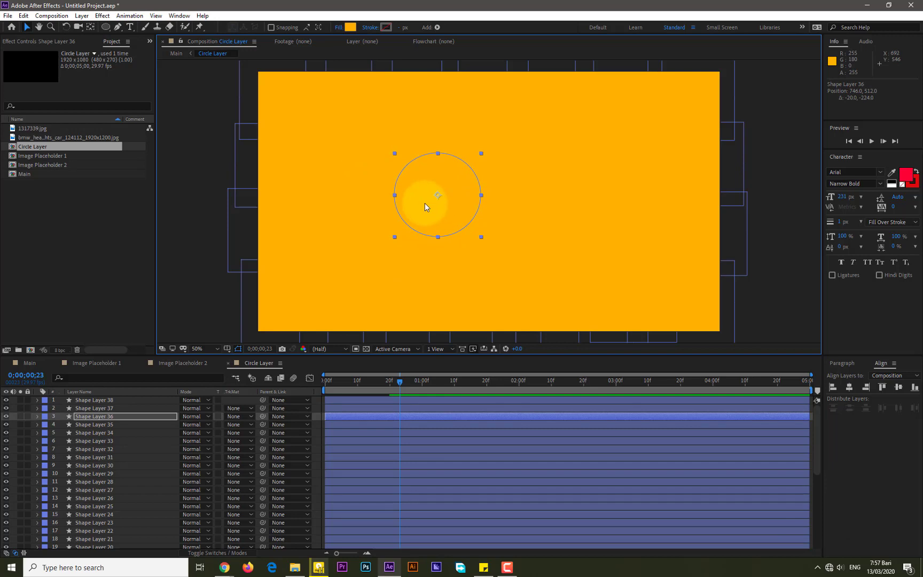
In the Main composition, set Image Placeholder 1's track matte to Alpha Matte "Circle Layer".
left_click(29, 363)
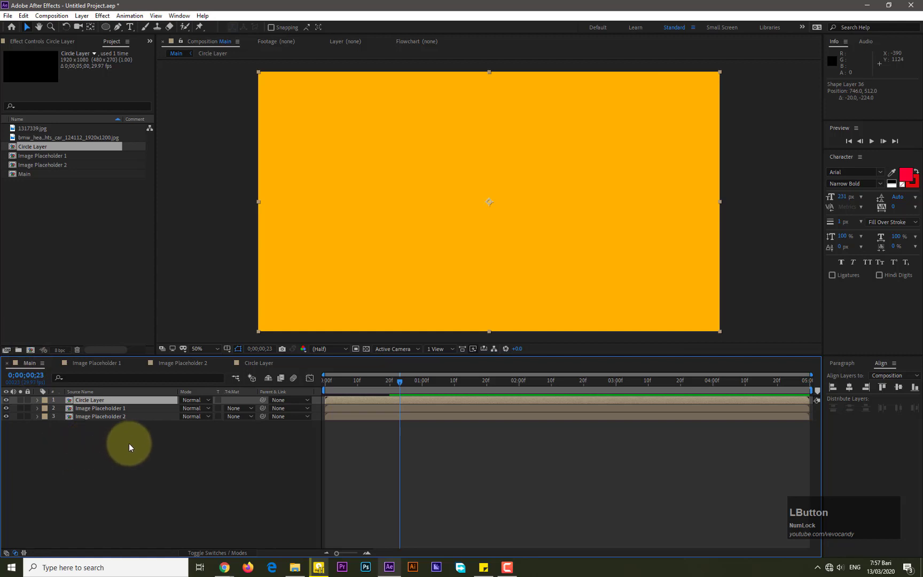
left_click(248, 409)
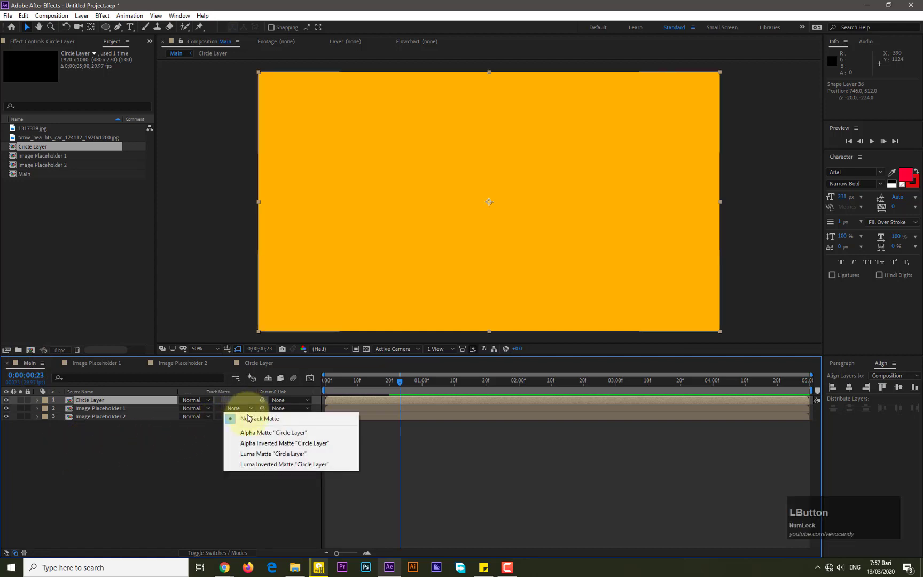
left_click(248, 433)
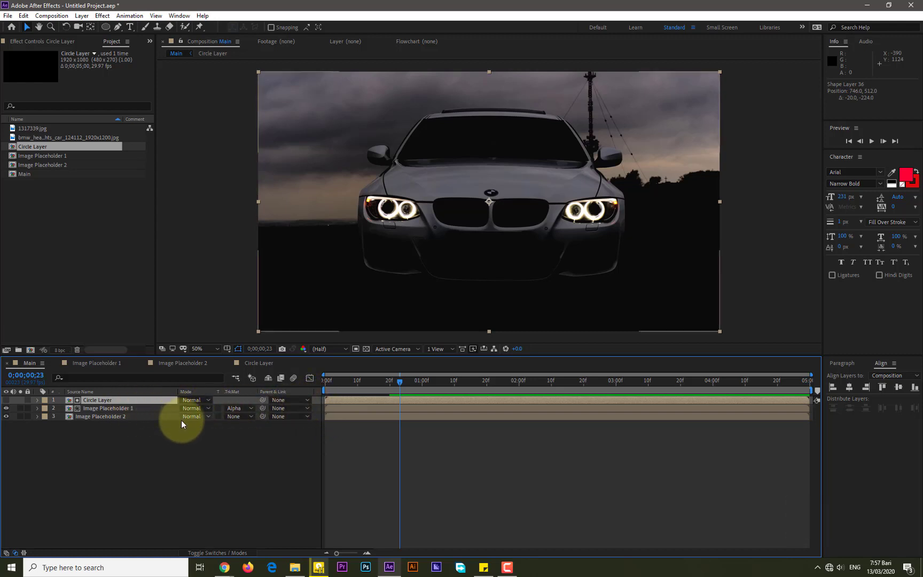
Undo the track matte in Main, and in the Circle Layer composition start Shape Layers 36, 34, 33, 32, 30, 28 and 23 at varied frames.
key("ctrl+z")
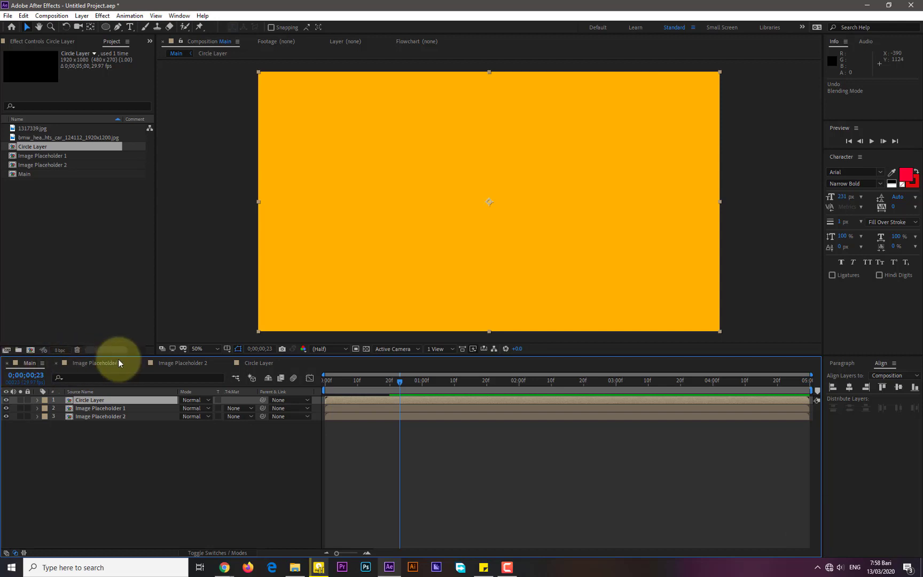
left_click(250, 365)
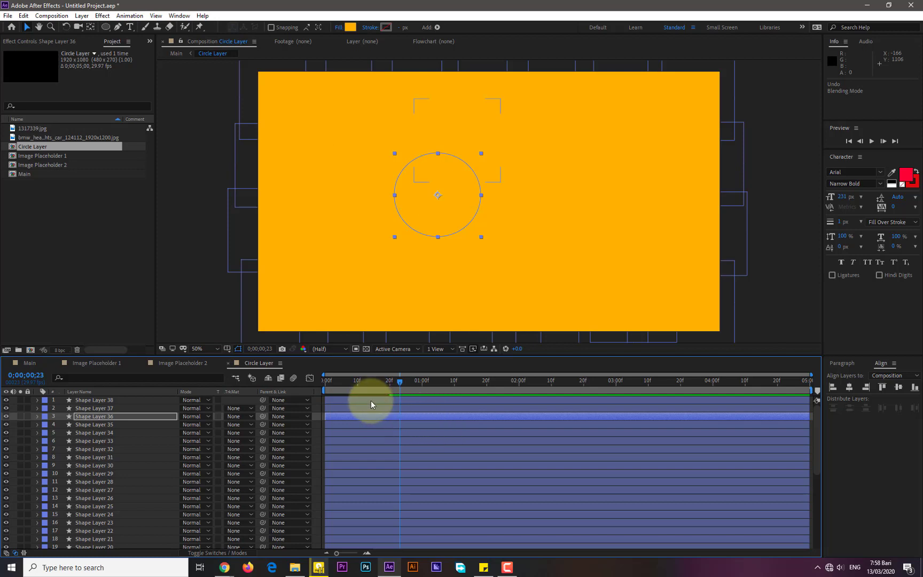
left_click_drag(371, 400, 460, 423)
left_click_drag(402, 449, 449, 459)
left_click_drag(386, 433, 447, 430)
left_click_drag(441, 524, 499, 523)
left_click_drag(430, 480, 466, 481)
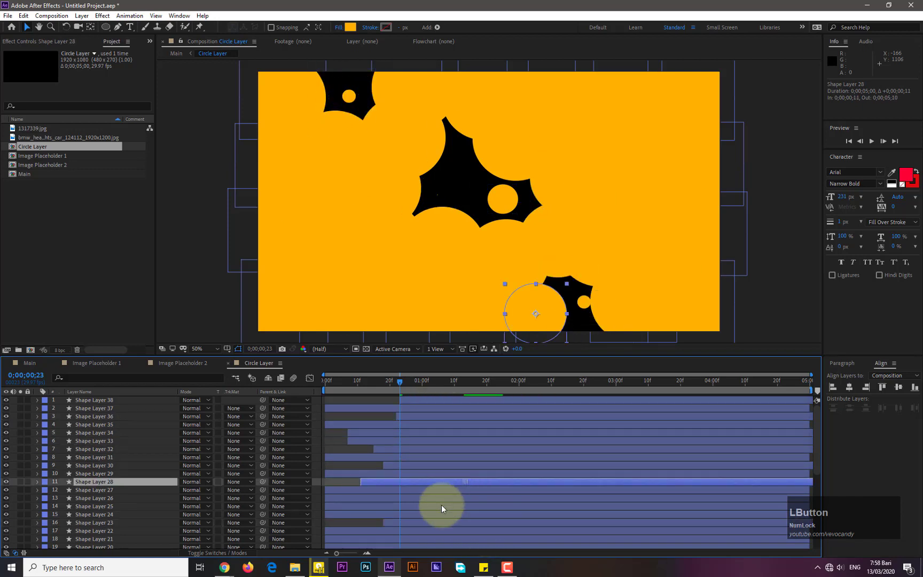
Stagger the start times of Shape Layers 38, 35, 31, 30, 27, 26, 25, 24, 21 and 20, moving Shape Layer 20 to frame 25.
left_click_drag(441, 513, 487, 500)
left_click(454, 500)
left_click_drag(435, 484, 428, 427)
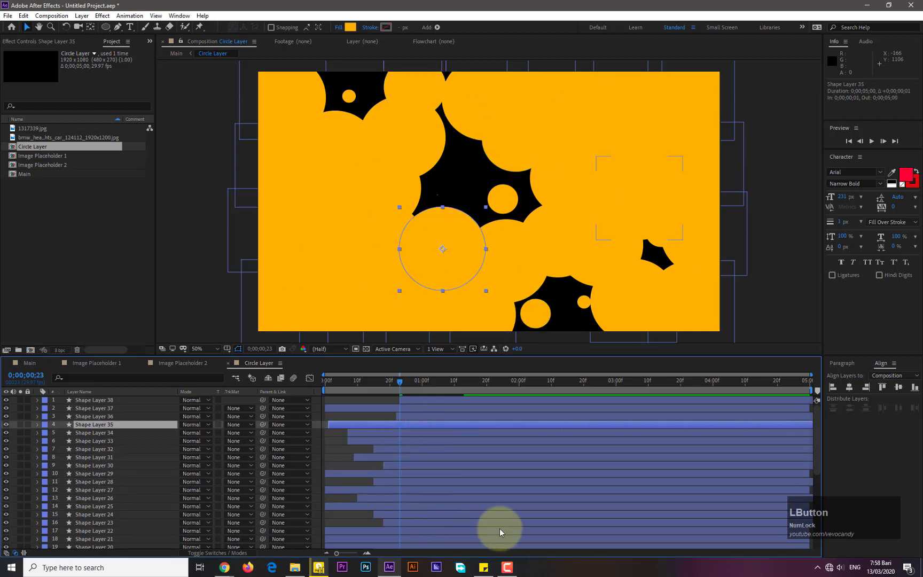
scroll(449, 529, "down", 1)
left_click_drag(430, 482, 454, 469)
left_click_drag(429, 522, 510, 543)
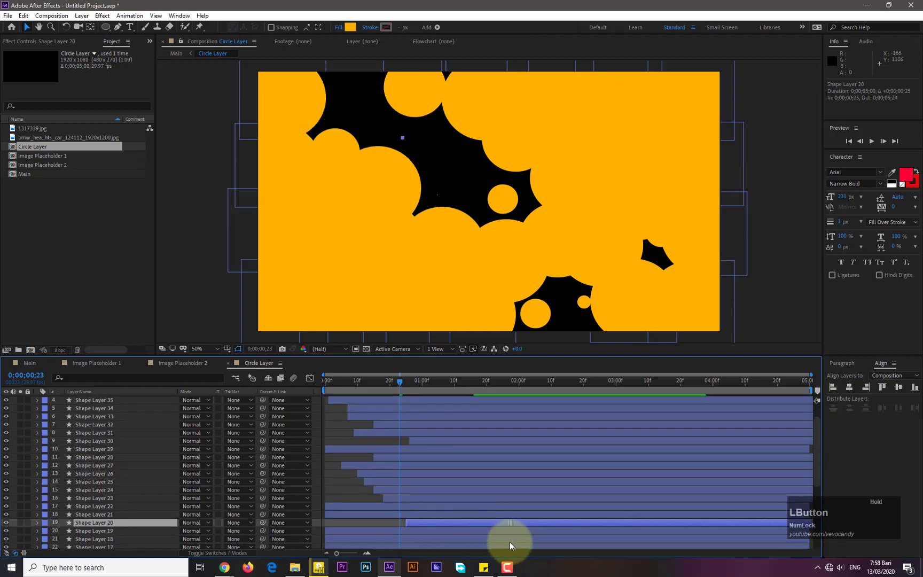
left_click_drag(432, 513, 468, 504)
scroll(469, 499, "down", 3)
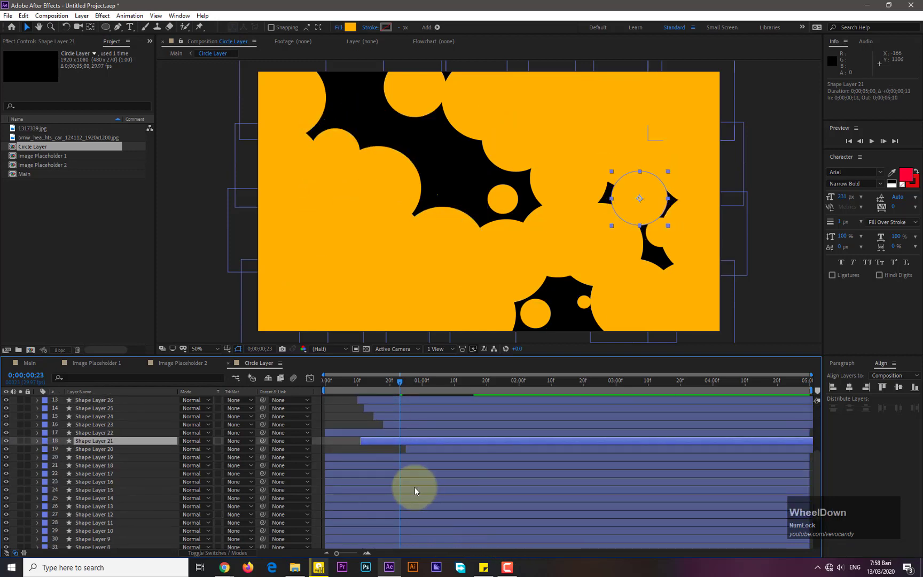
Stagger Shape Layers 19, 17, 15, 14, 12, 11, 10 and 7, starting Shape Layer 19 at frame 14 and Shape Layer 7 at frame 19.
left_click_drag(414, 489, 513, 458)
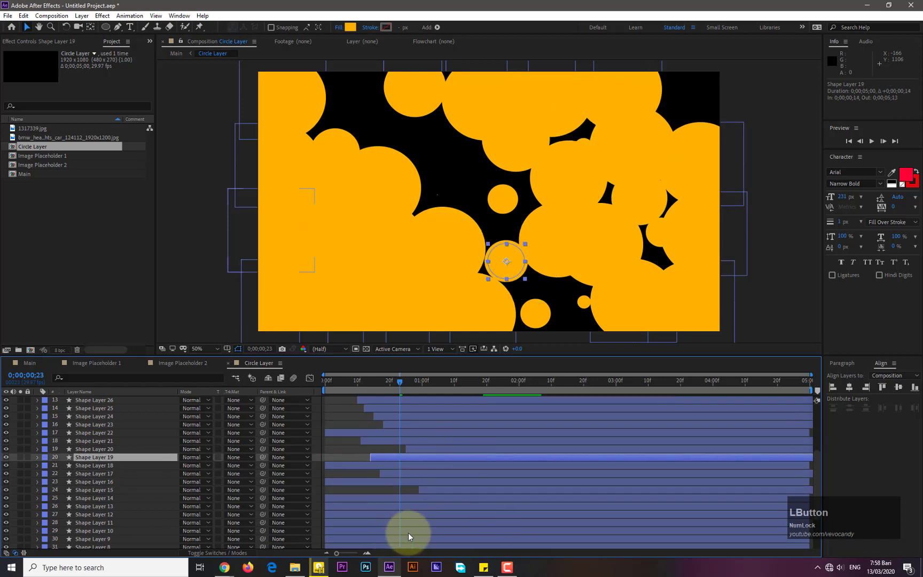
left_click_drag(408, 531, 416, 501)
left_click(430, 519)
left_click_drag(328, 523, 408, 501)
left_click_drag(341, 497, 506, 524)
scroll(502, 519, "down", 3)
left_click_drag(455, 495, 516, 506)
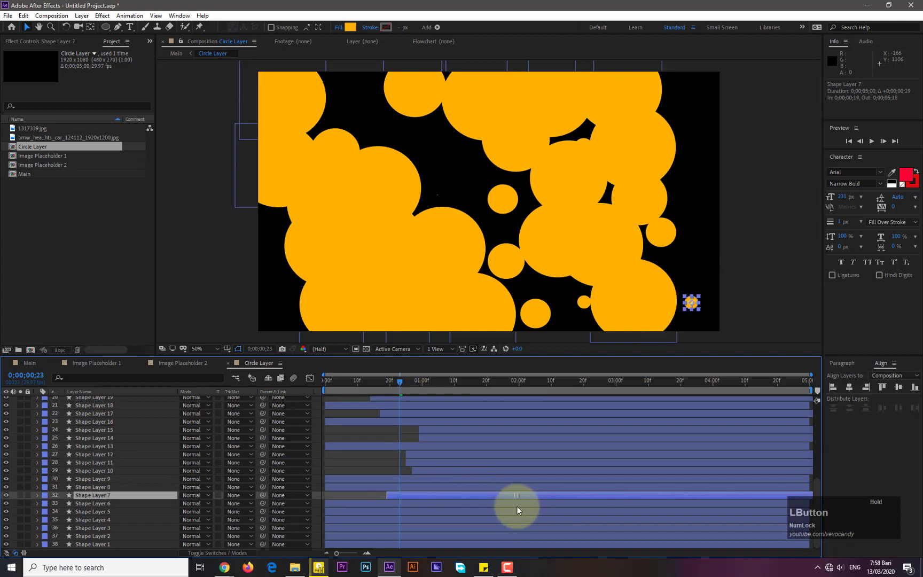
Offset the starts of Shape Layers 9, 8, 7, 5, 4, 3, 2 and 1, with Shape Layer 4 at frame 14 and Shape Layer 8 at 13.
left_click(537, 527)
left_click_drag(545, 539, 550, 538)
left_click_drag(453, 511, 505, 505)
left_click_drag(446, 479, 487, 481)
left_click_drag(392, 495, 472, 525)
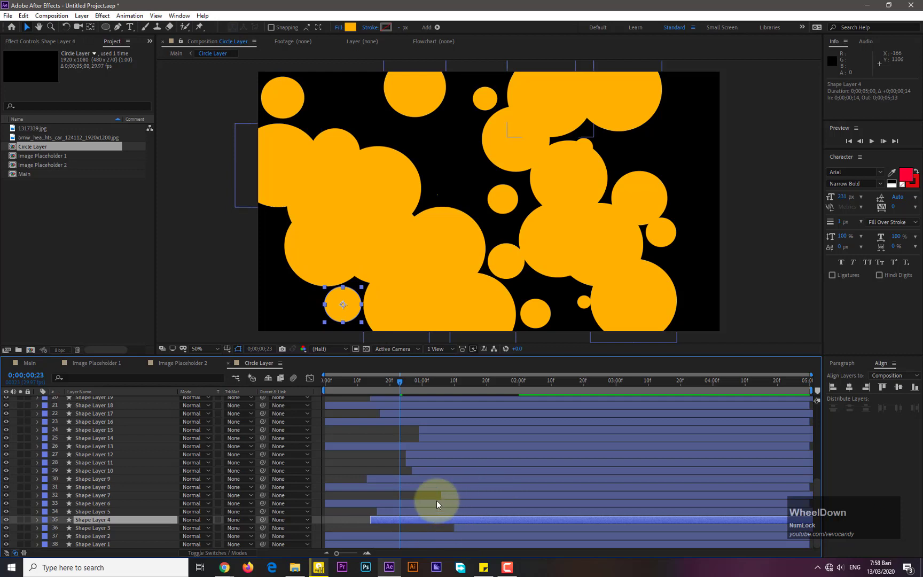
left_click_drag(448, 483, 489, 489)
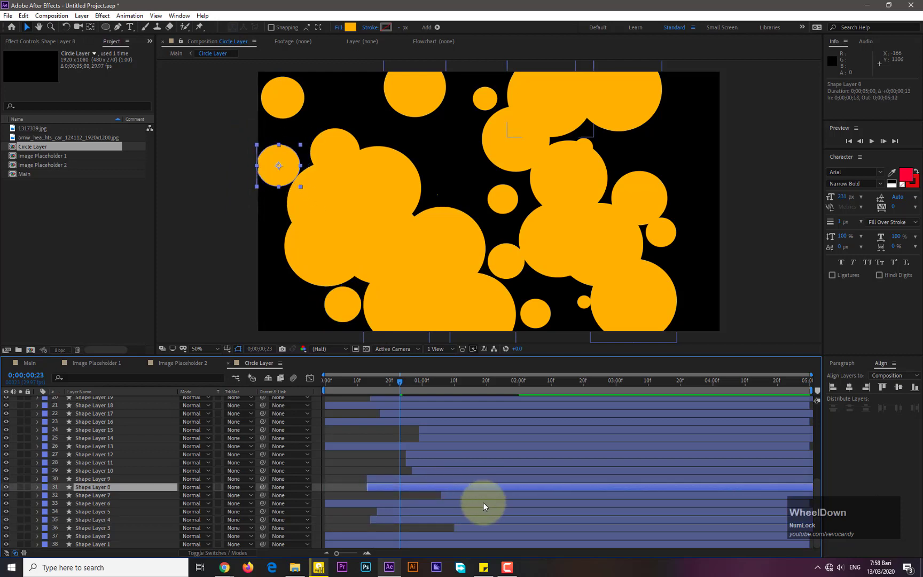
left_click_drag(457, 545, 490, 535)
Delay Shape Layers 11 and 15 further, and offset 22, 18, 16, 13 and 6, starting 16 at frame 3, 6 at frame 12 and 18 at frame 4.
left_click_drag(459, 462, 542, 462)
left_click_drag(497, 430, 462, 471)
scroll(464, 494, "up", 2)
scroll(464, 495, "up", 1)
left_click_drag(433, 519, 468, 496)
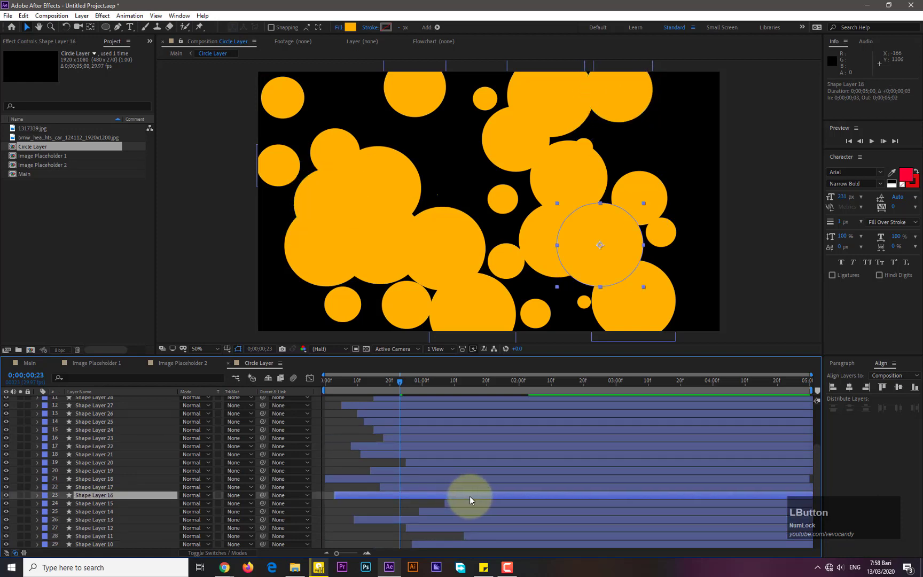
scroll(491, 484, "down", 3)
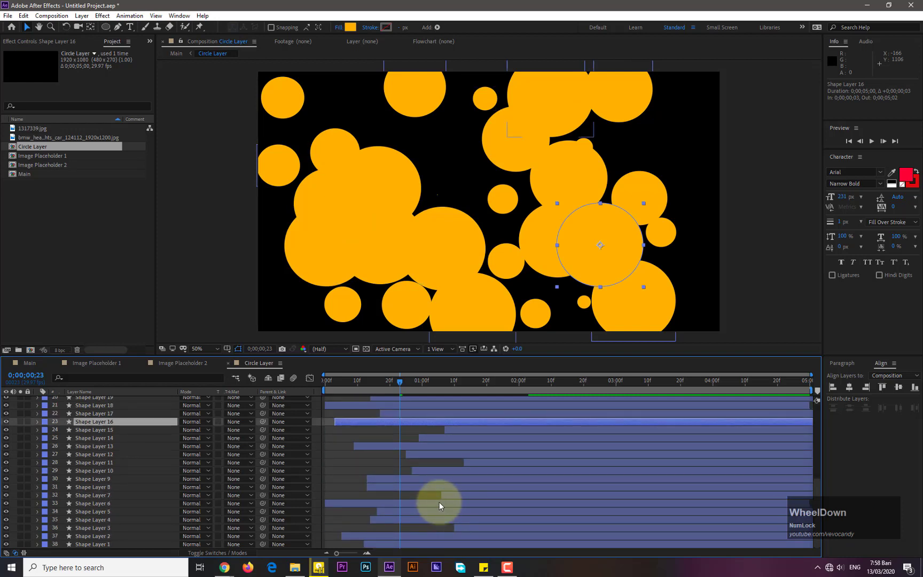
left_click_drag(439, 503, 481, 509)
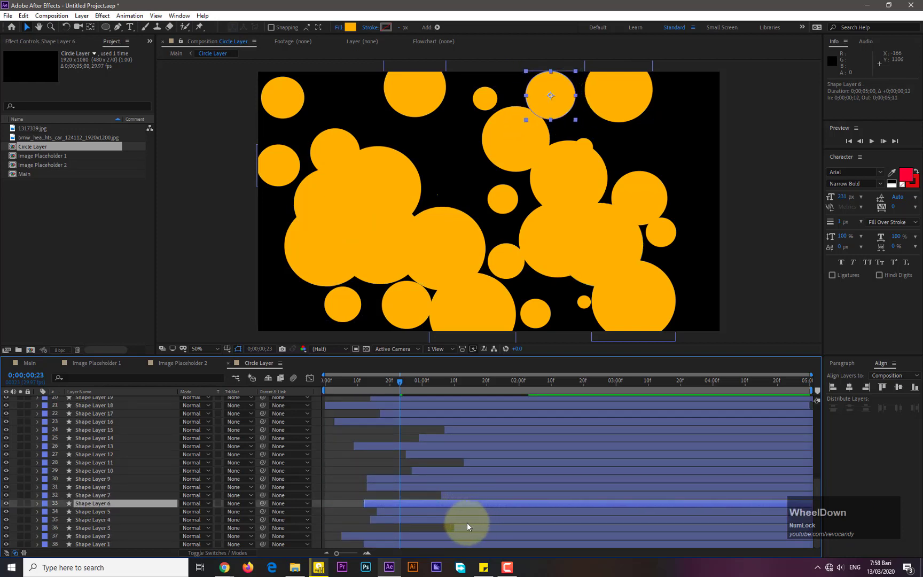
scroll(464, 521, "up", 3)
left_click_drag(414, 479, 427, 479)
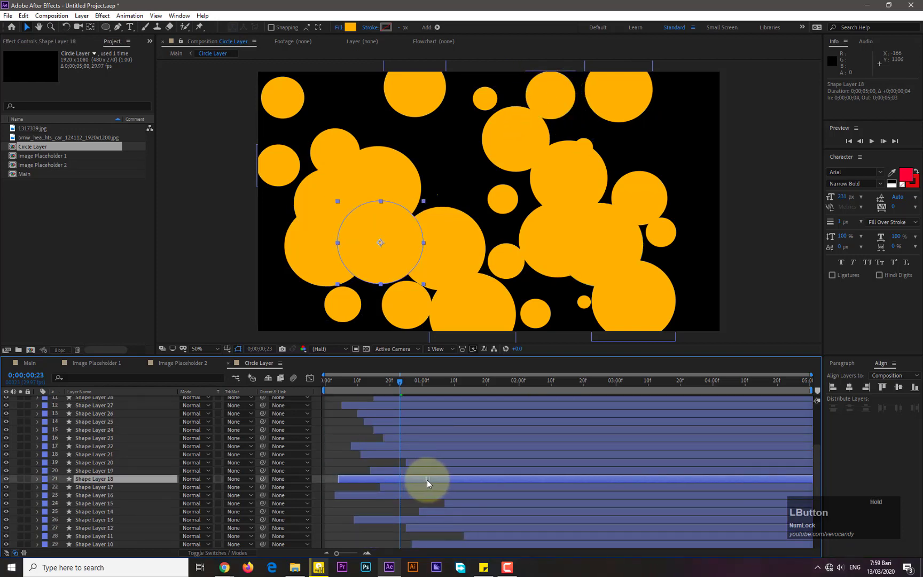
Return to the start of the Main composition and set Image Placeholder 1's track matte to Alpha Matte "Circle Layer".
scroll(454, 461, "up", 3)
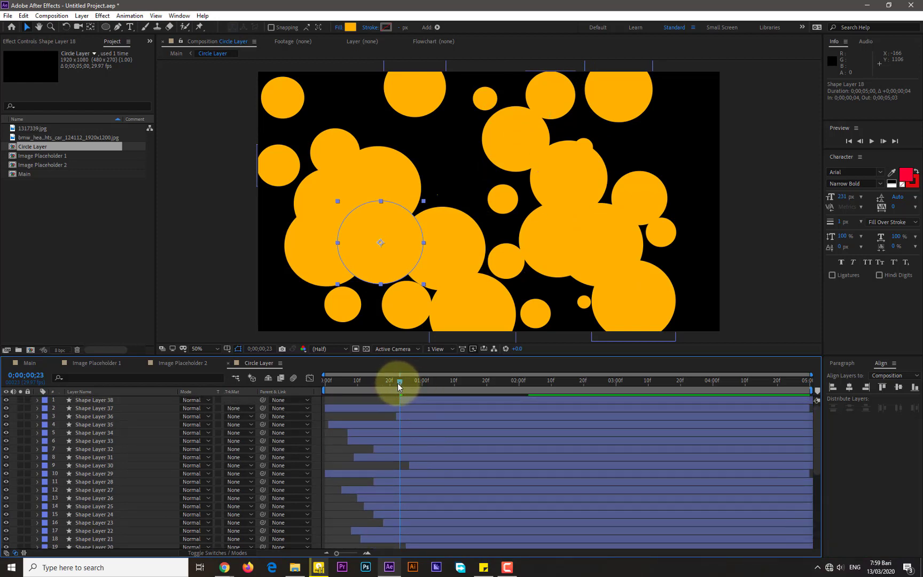
left_click_drag(398, 384, 314, 391)
left_click(29, 365)
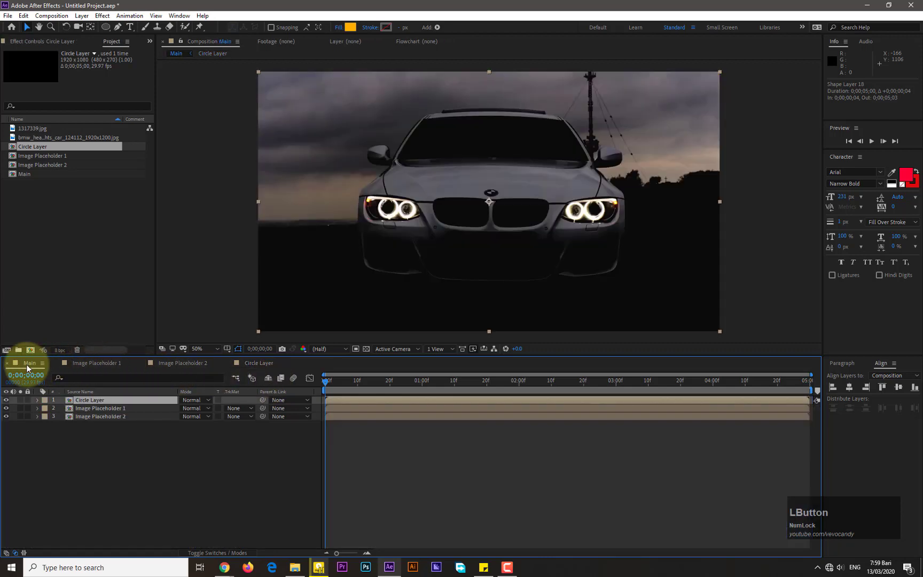
left_click(238, 411)
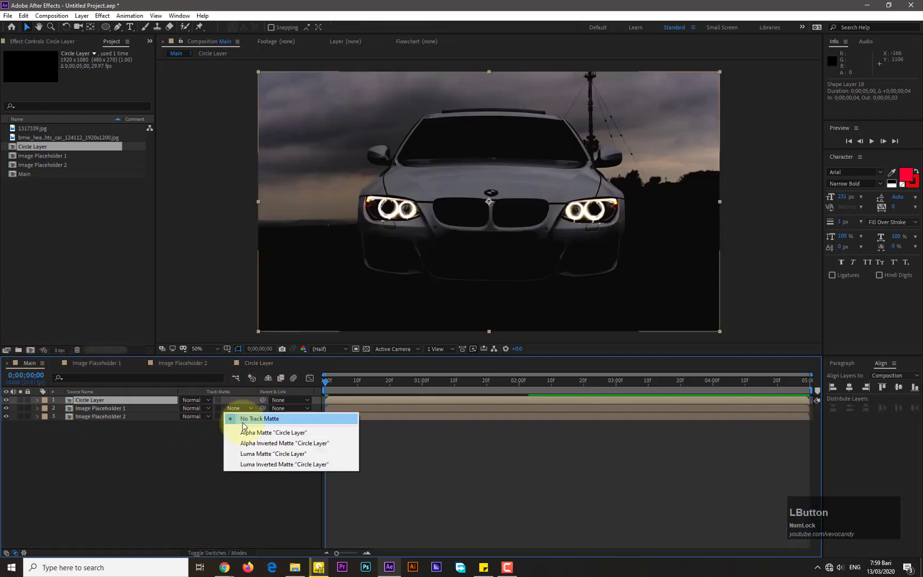
left_click(247, 433)
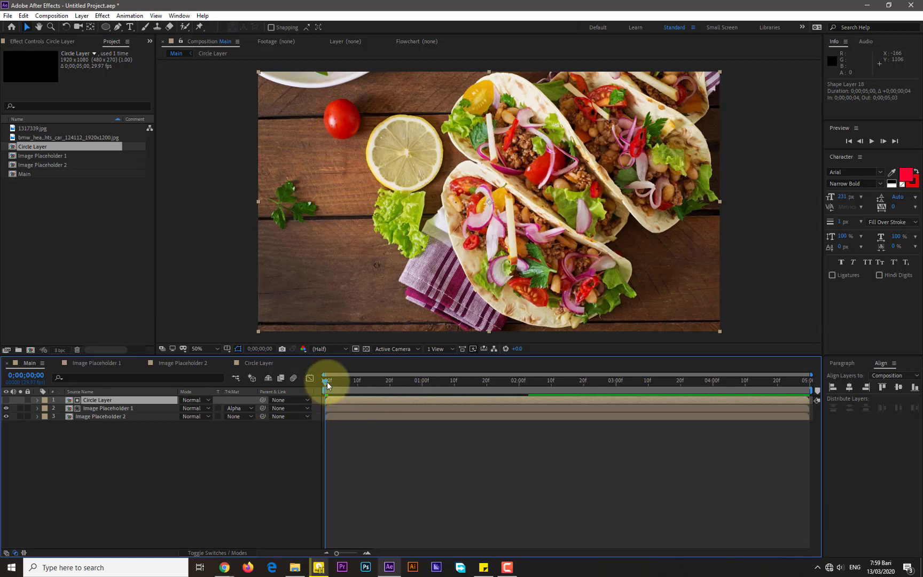
Play back the Main composition from the start to check the staggered circle transition between the two images.
left_click_drag(327, 382, 329, 403)
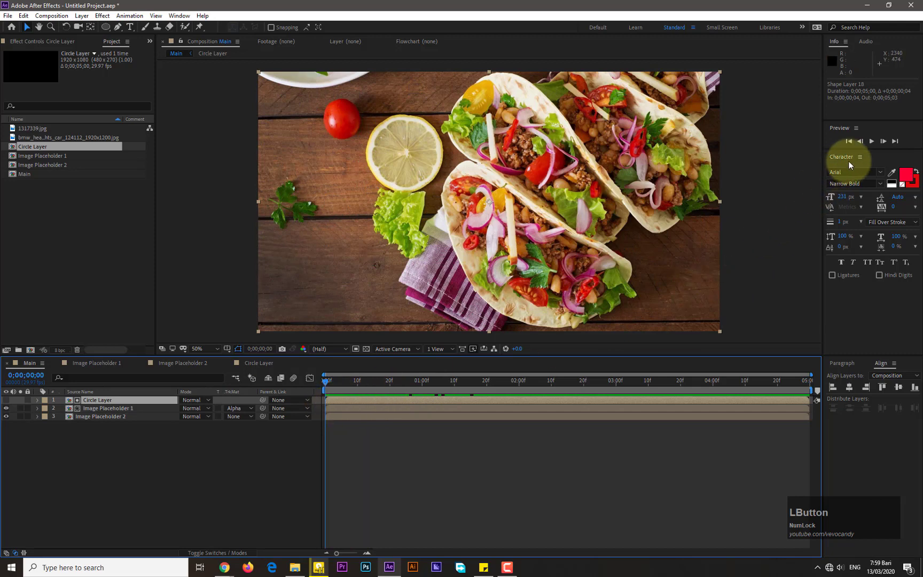
left_click(872, 142)
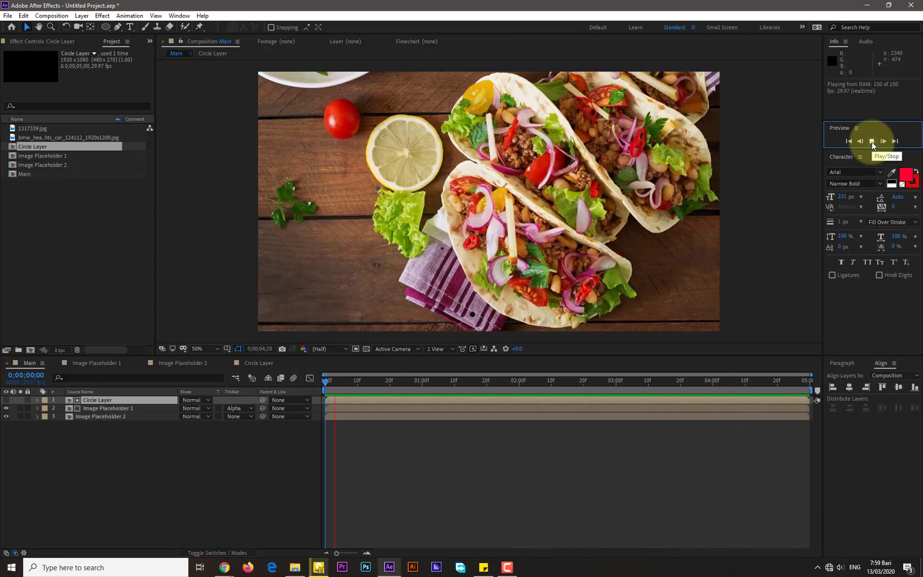
left_click(872, 141)
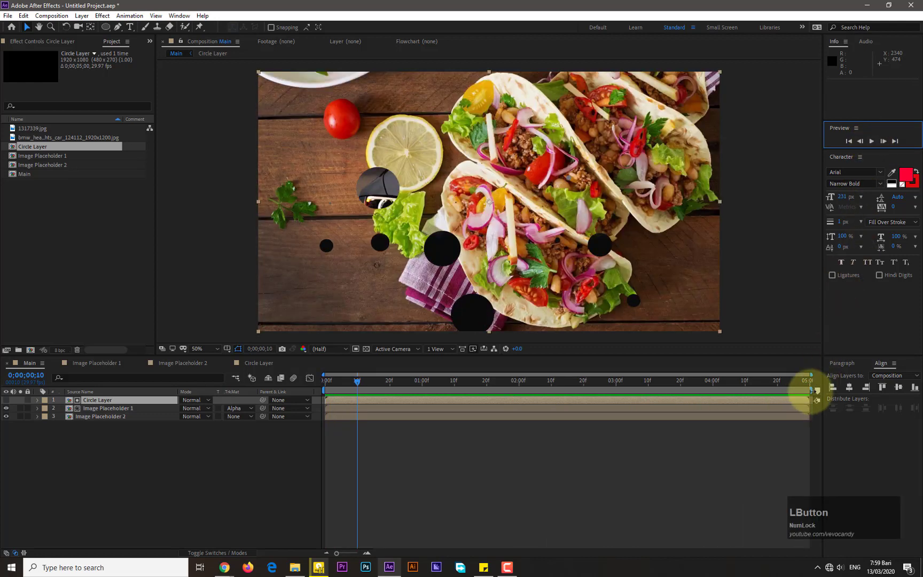
Shorten the Main composition's work area to end at about 0;00;02;20 and preview the transition within it.
left_click(809, 390)
left_click_drag(810, 392, 588, 406)
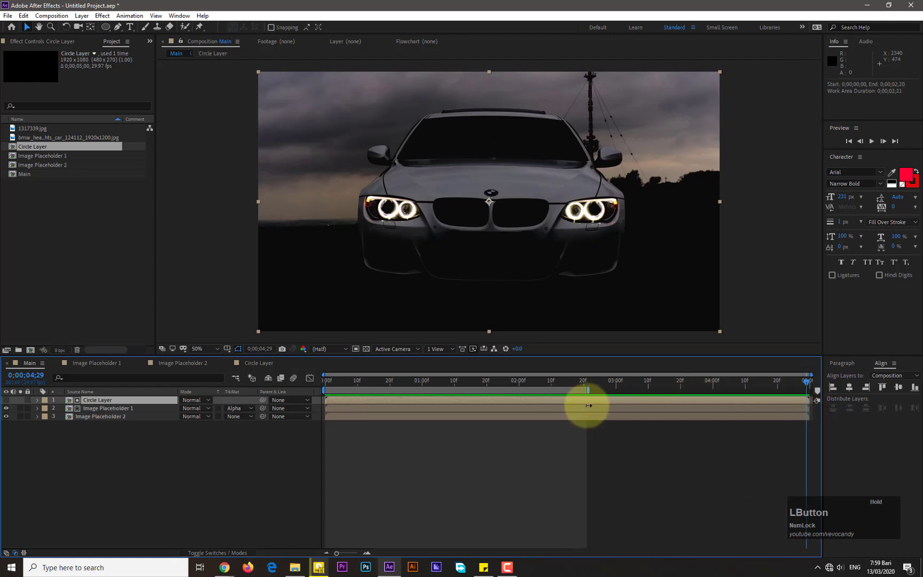
left_click_drag(429, 383, 348, 381)
left_click(872, 141)
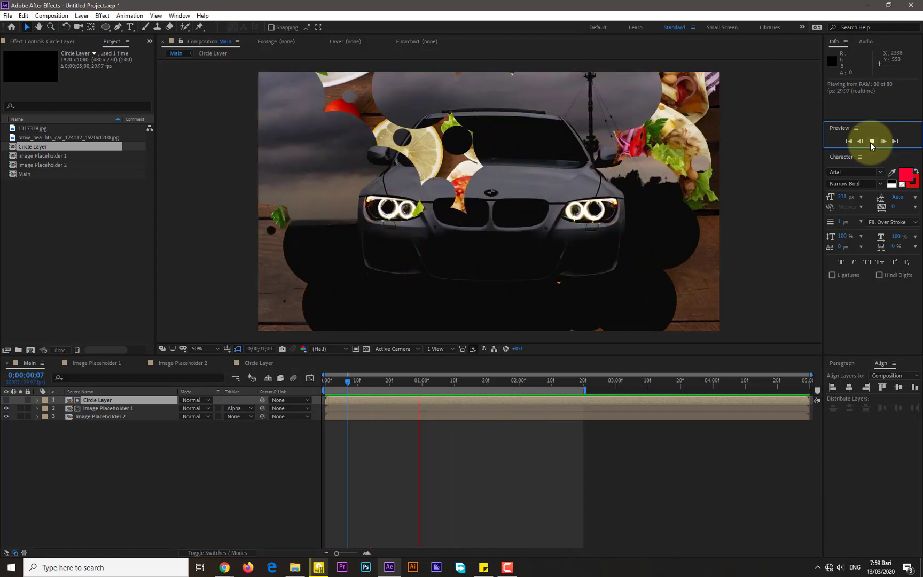
left_click(871, 141)
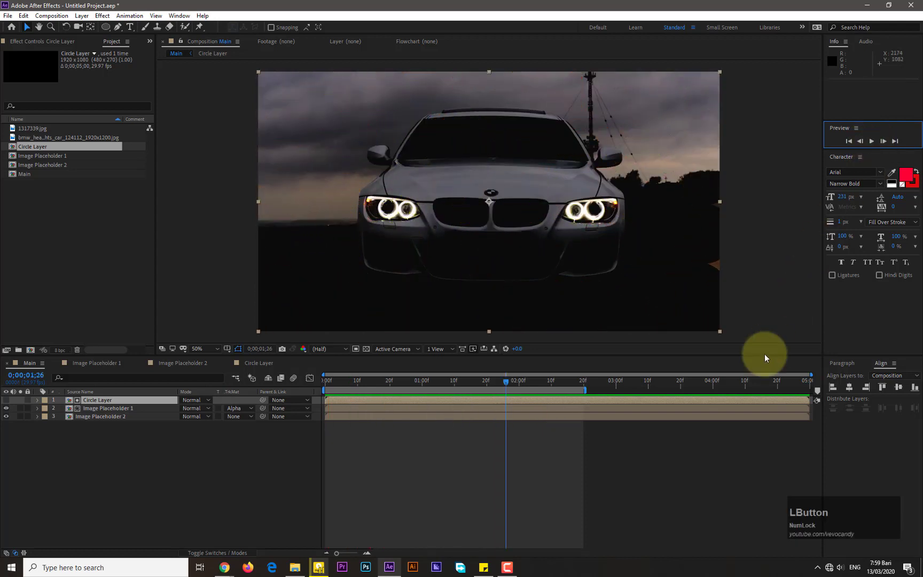
left_click(201, 463)
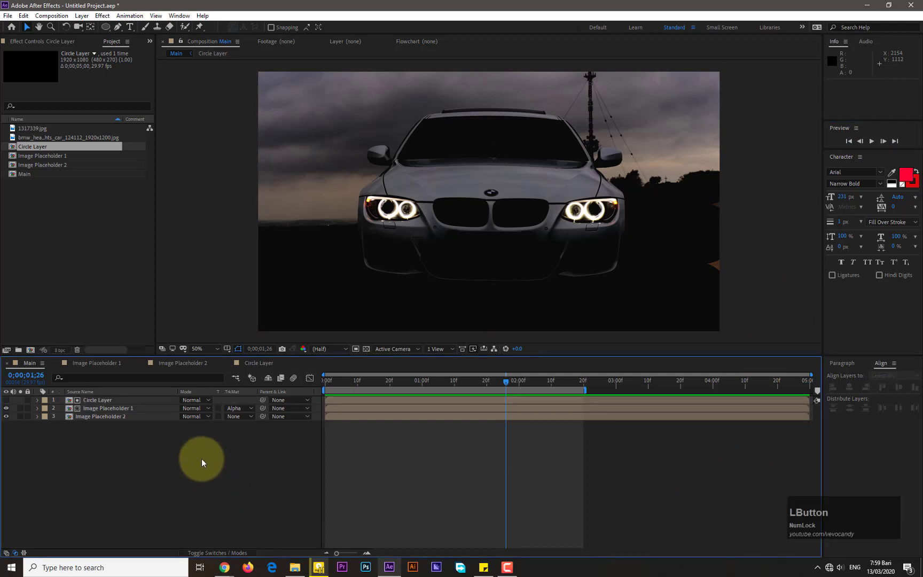
key("ctrl+2")
type("Yes We have ")
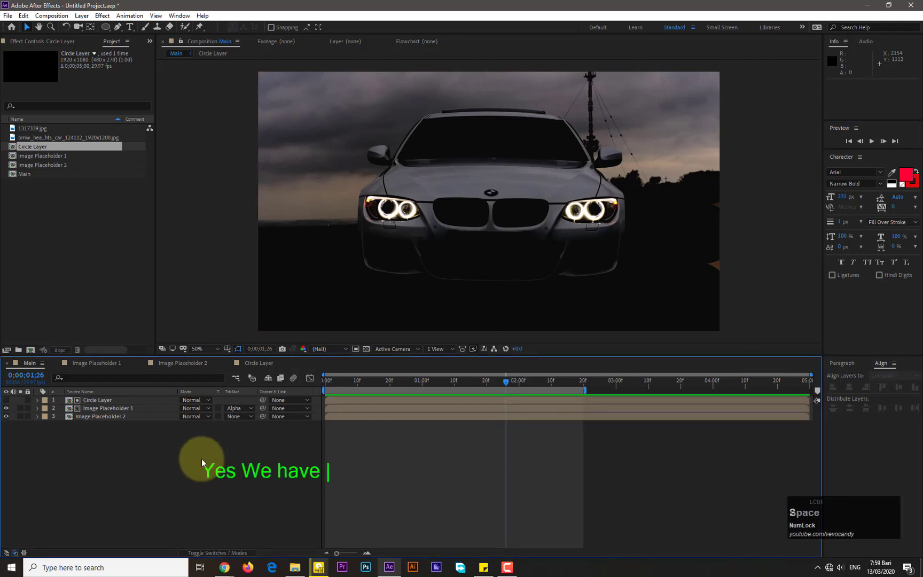
type("made it.")
key("Return")
type("If y")
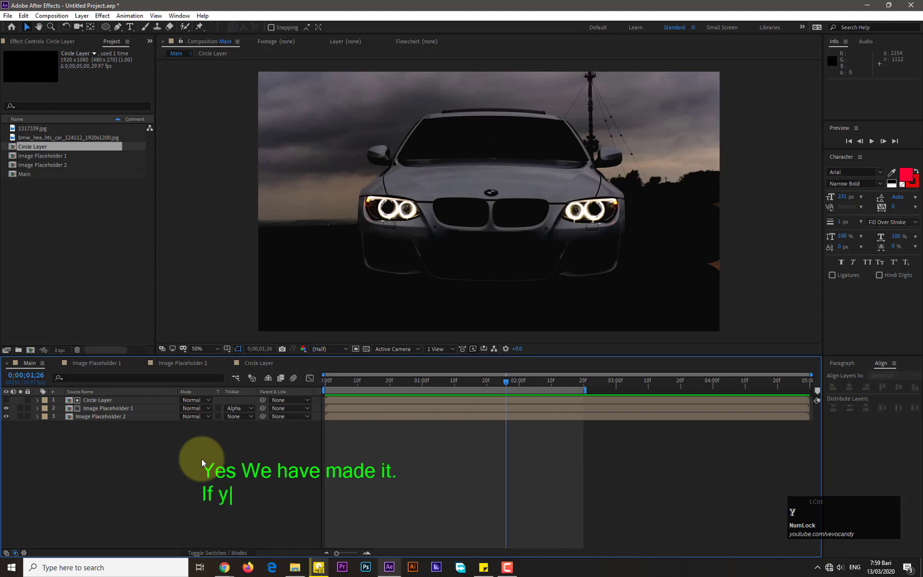
type("ou face any problem you can ")
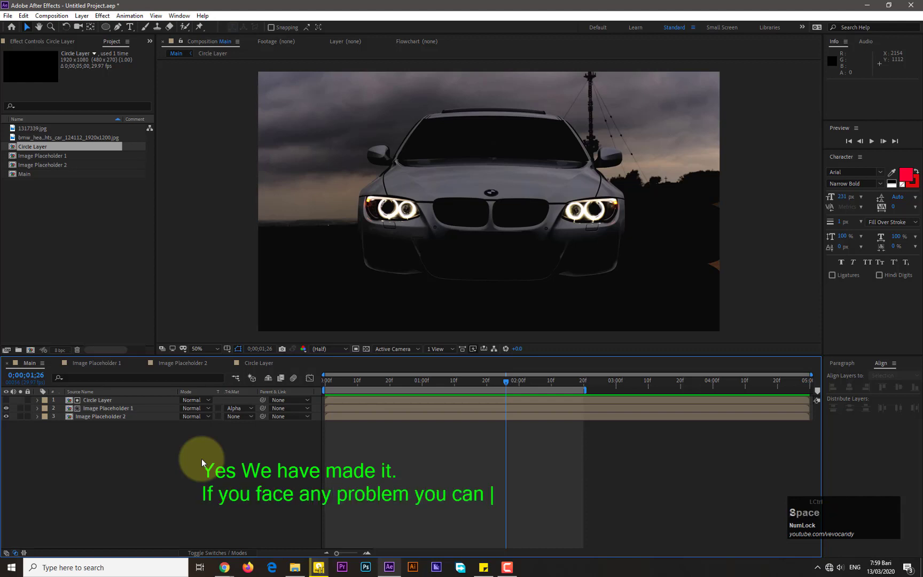
type("ask me by using comment")
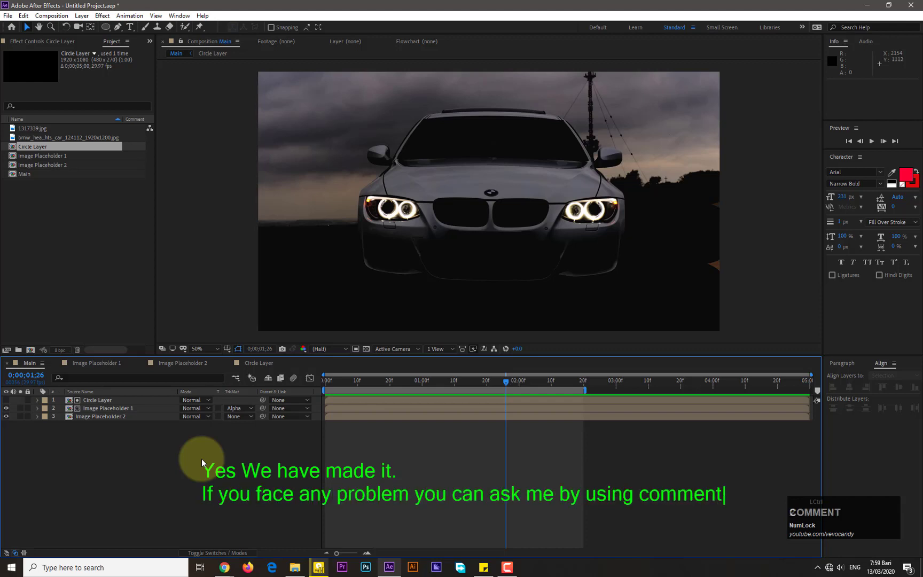
key("Return")
type("section below.")
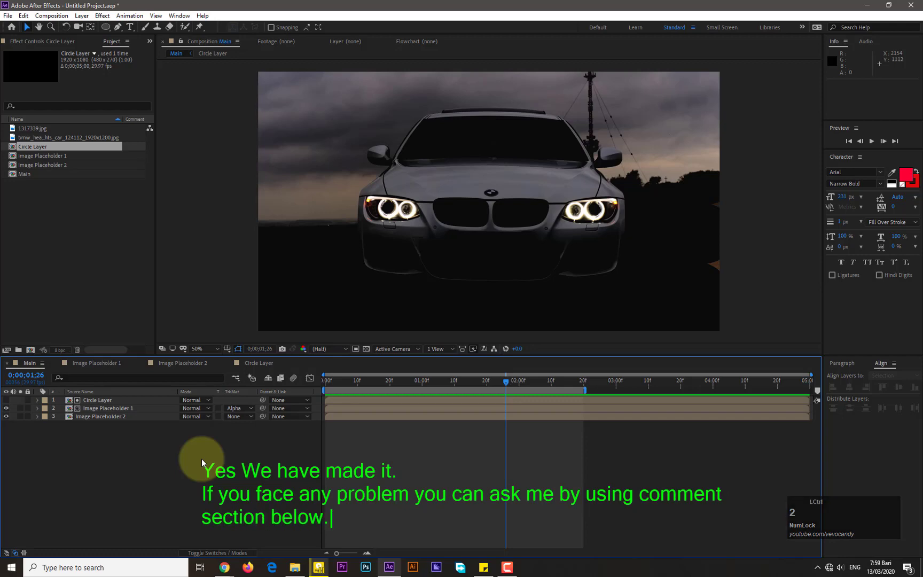
key("Escape")
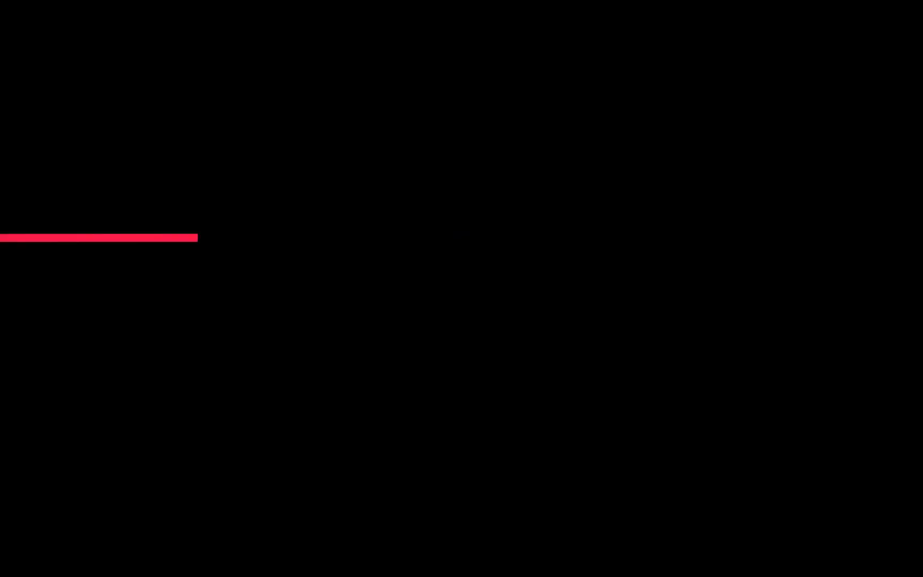